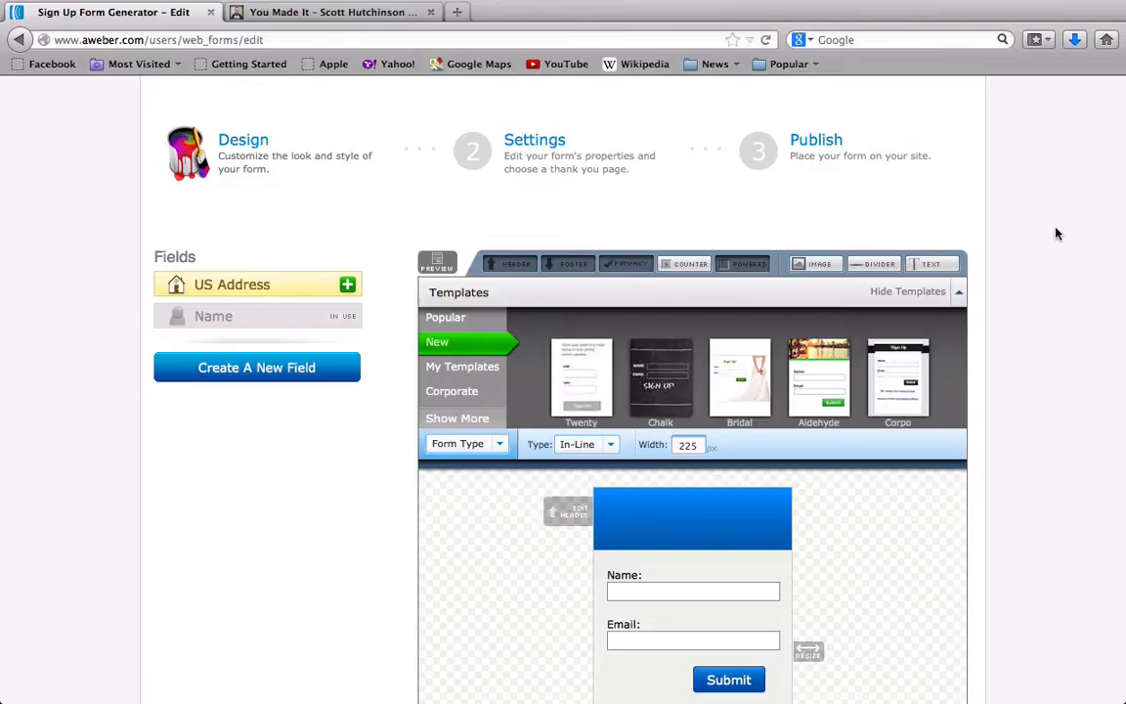
# Examine the Design step of the sign-up form generator, including the available fields, the templates and the form layout
pyautogui.scroll(-1, 1055, 233)
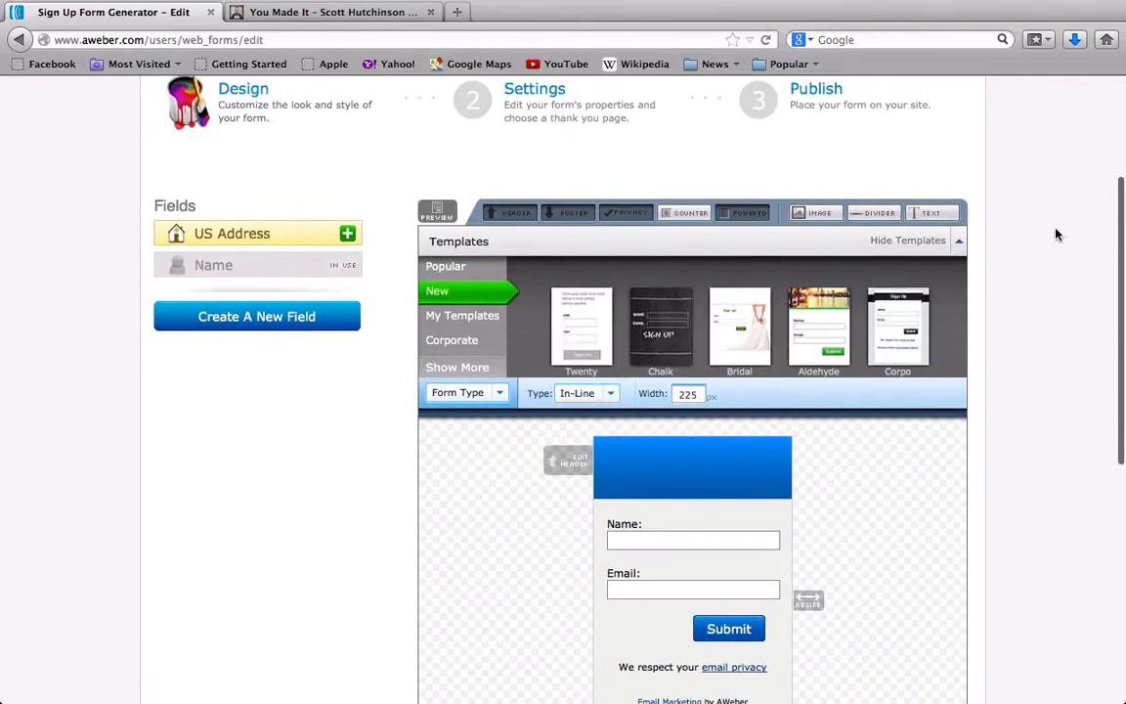
pyautogui.scroll(-1, 1056, 234)
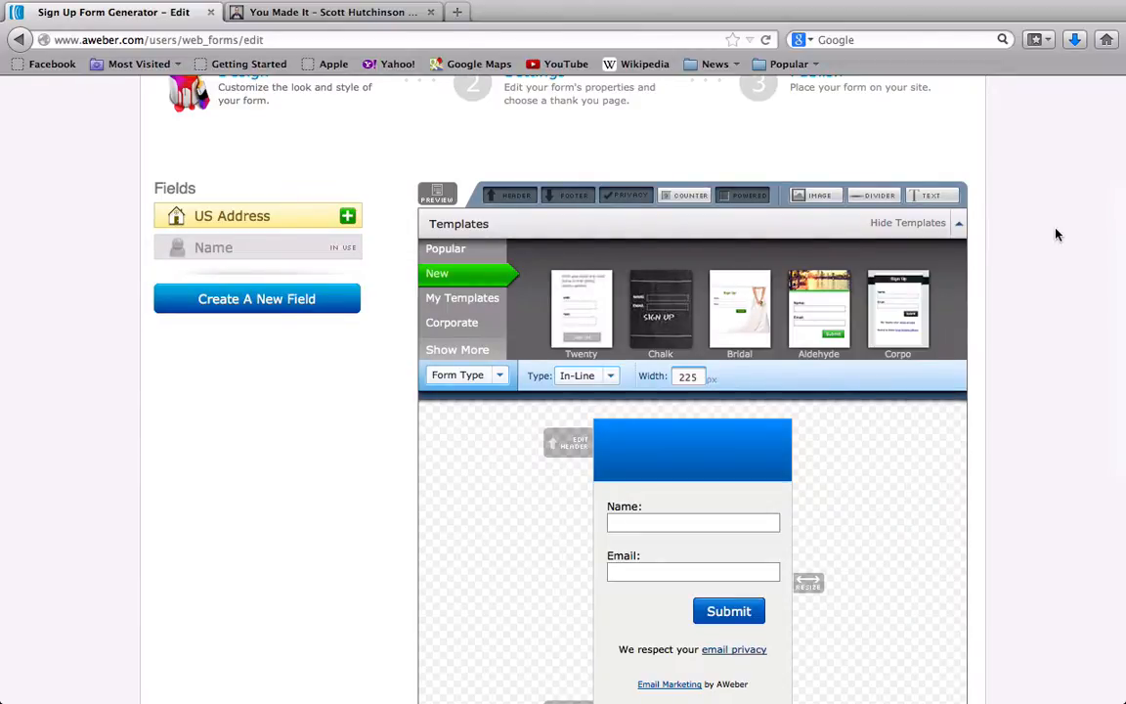
pyautogui.scroll(3, 1055, 234)
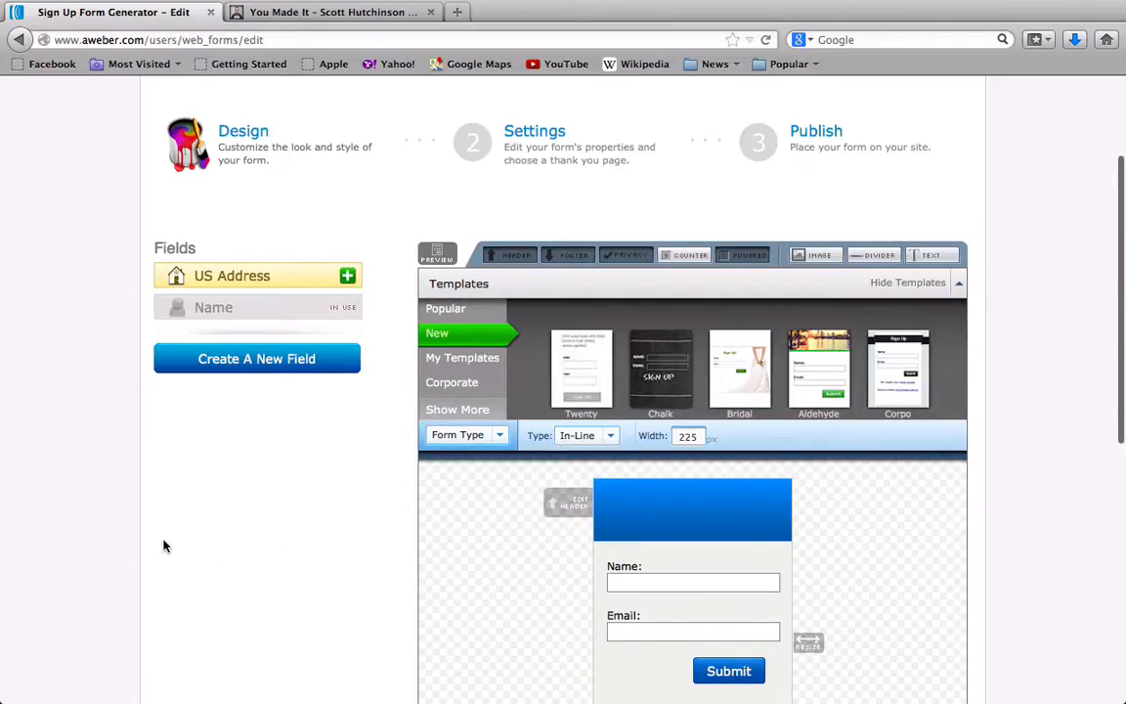
pyautogui.scroll(5, 246, 489)
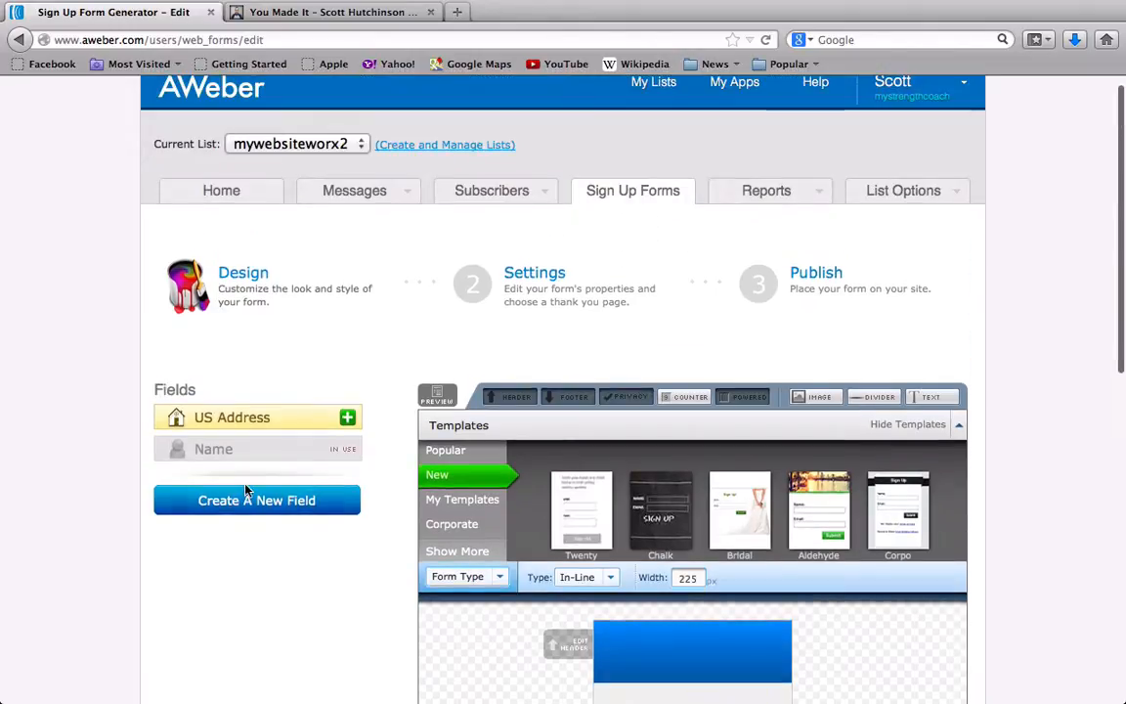
pyautogui.scroll(-3, 248, 492)
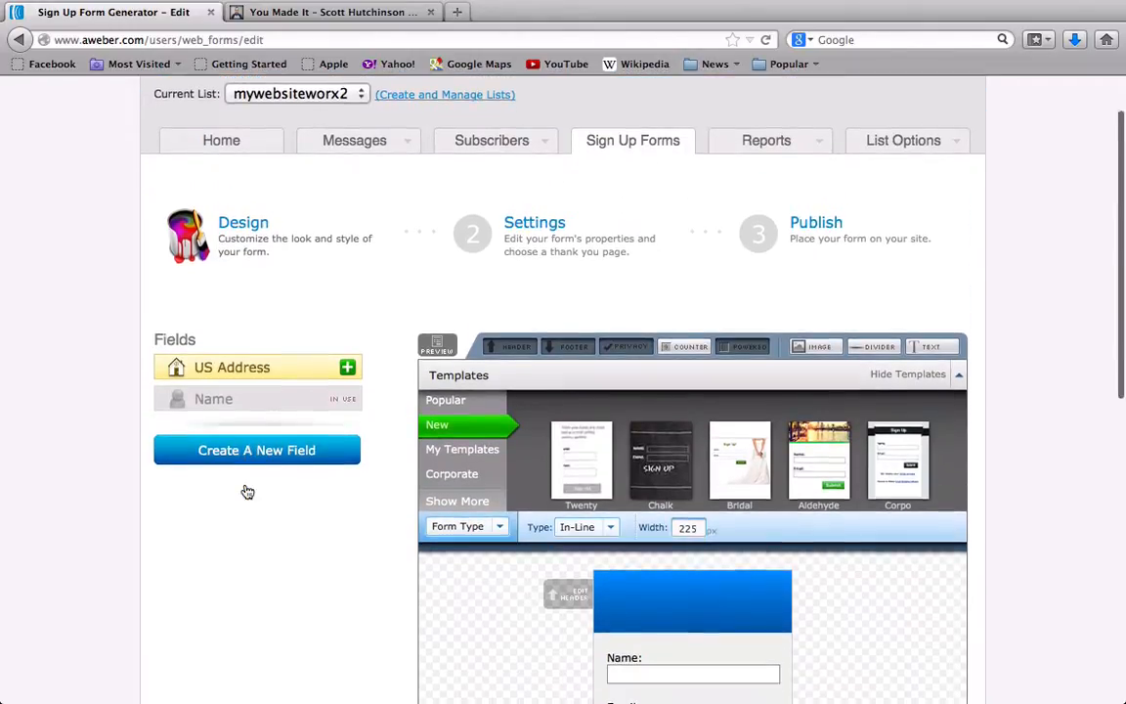
pyautogui.scroll(-5, 490, 461)
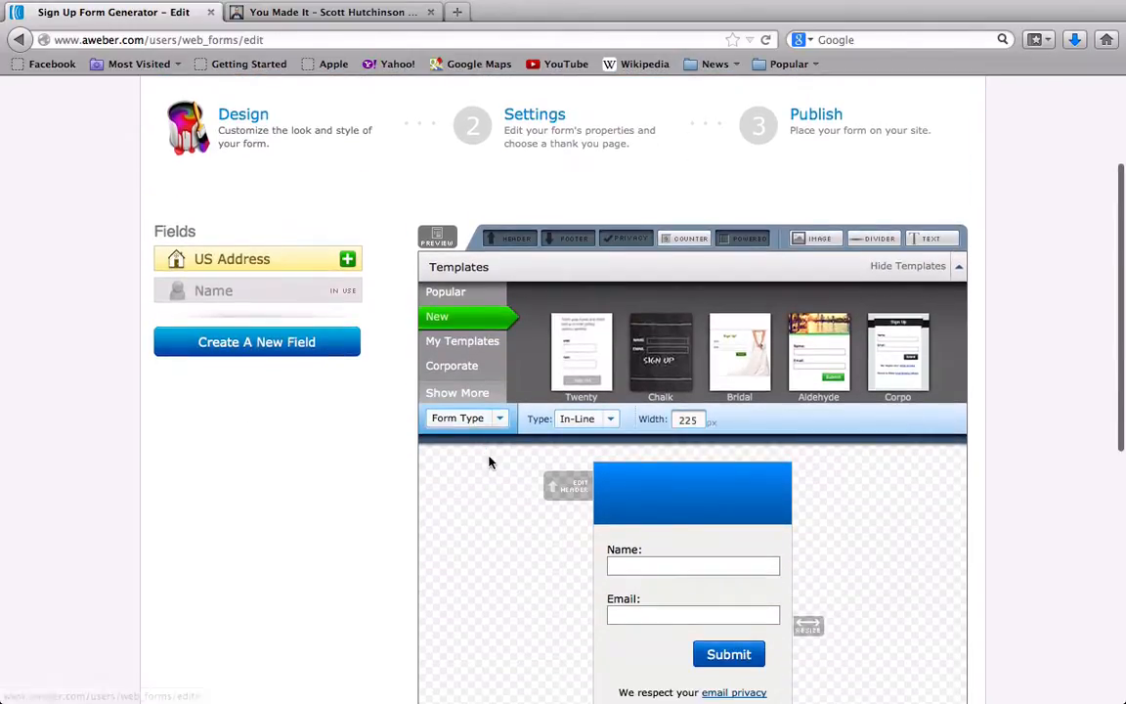
pyautogui.scroll(3, 490, 463)
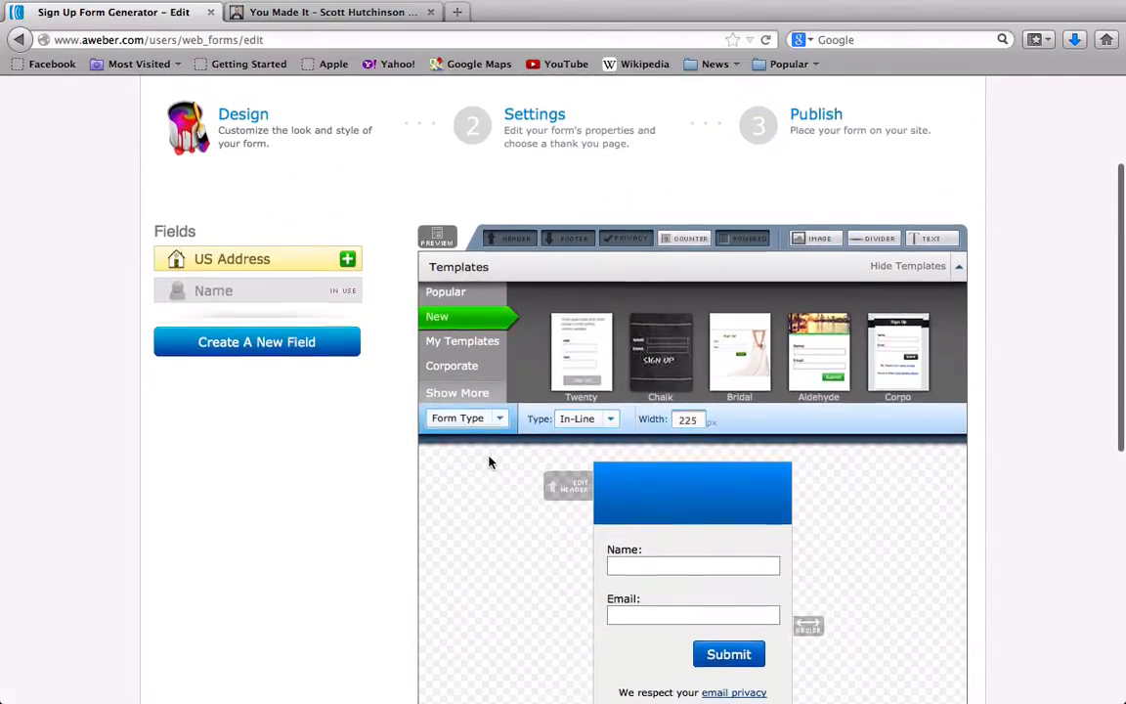
pyautogui.scroll(1, 491, 463)
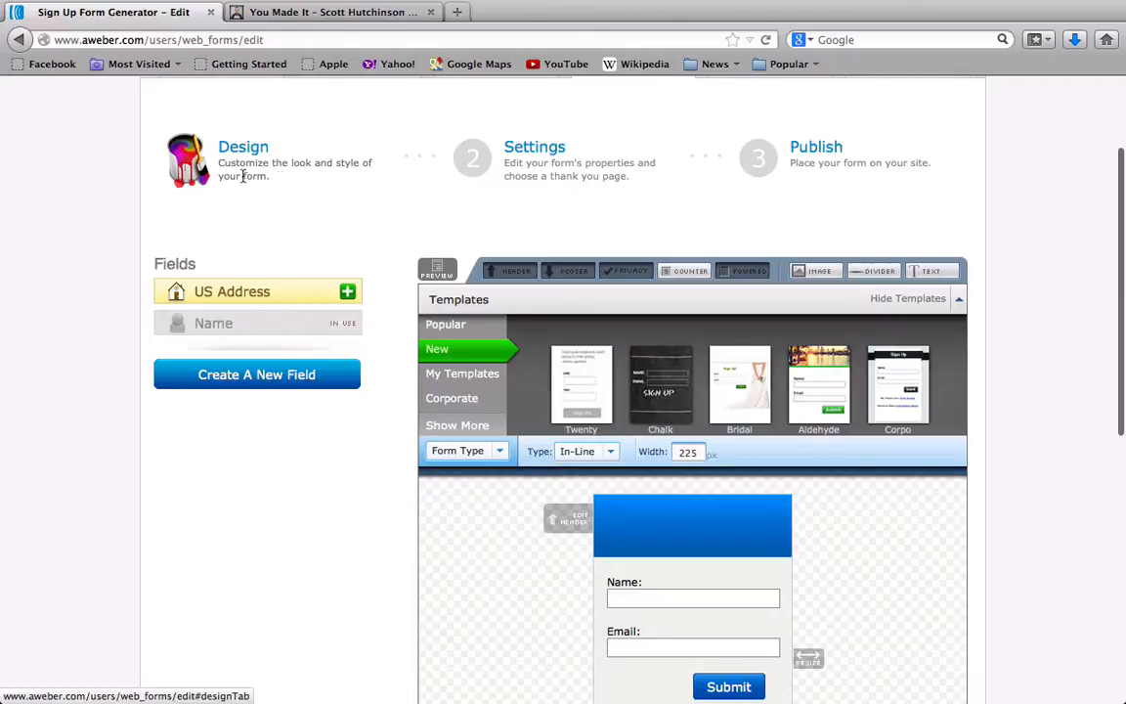
pyautogui.scroll(-1, 315, 181)
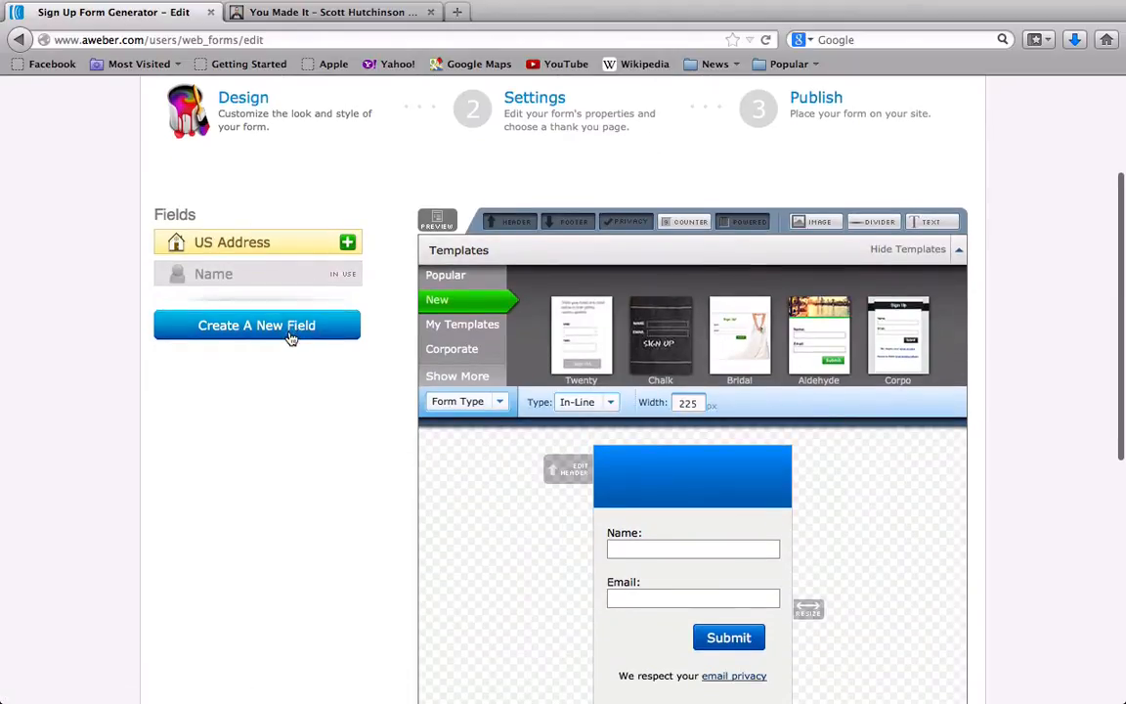
pyautogui.moveTo(635, 528)
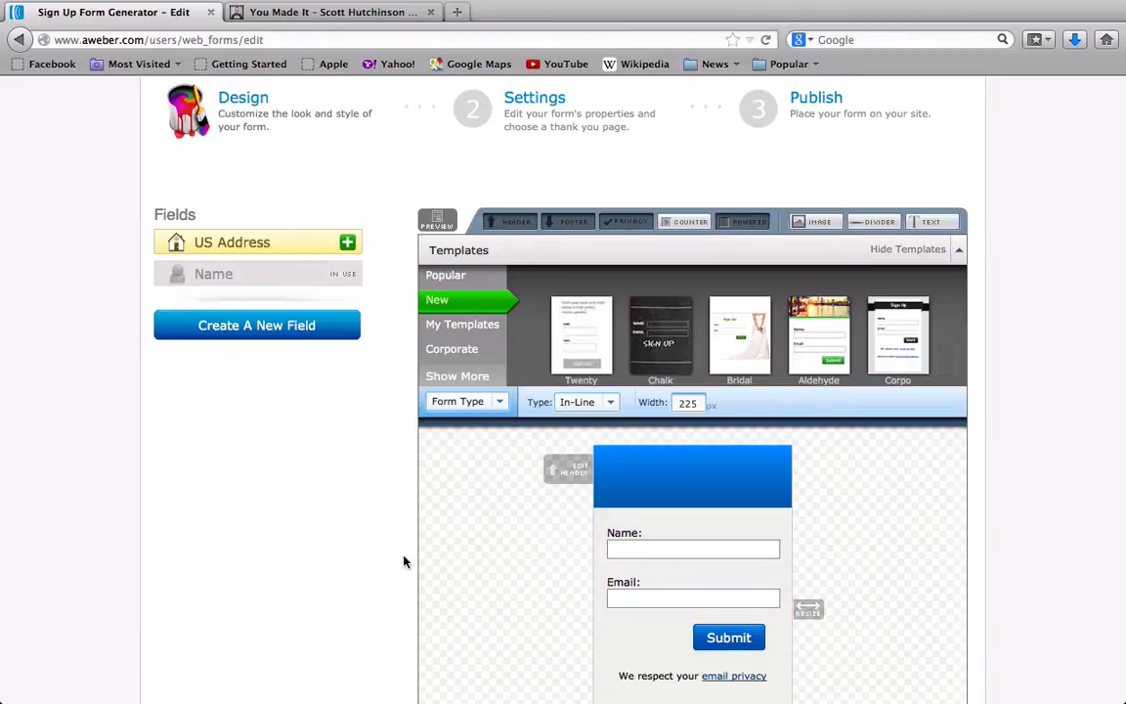
# Remove the Name field, the email privacy line and the AWeber credit line from the sign-up form
pyautogui.scroll(-2, 311, 548)
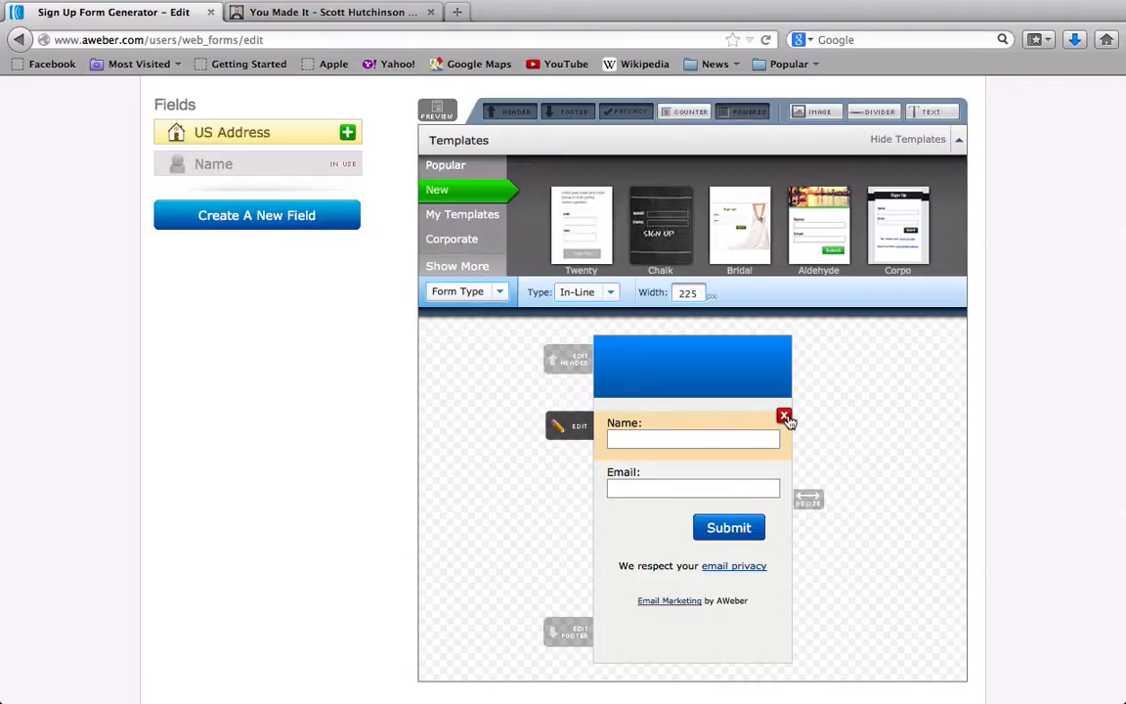
pyautogui.click(785, 417)
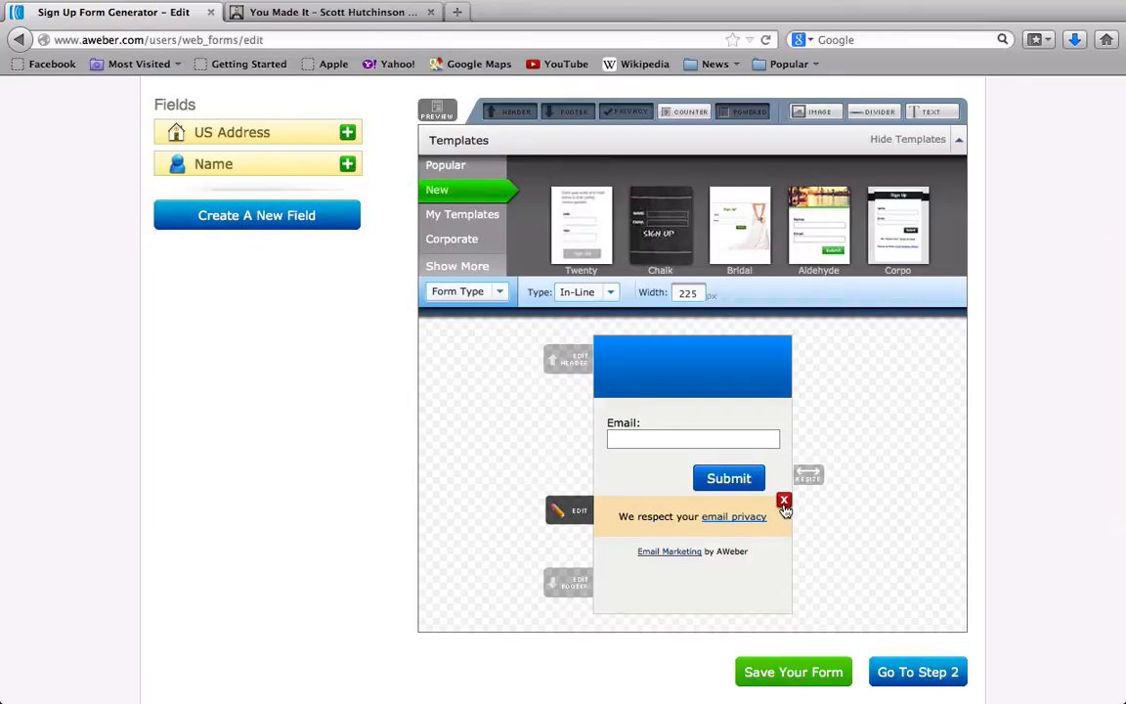
pyautogui.click(784, 502)
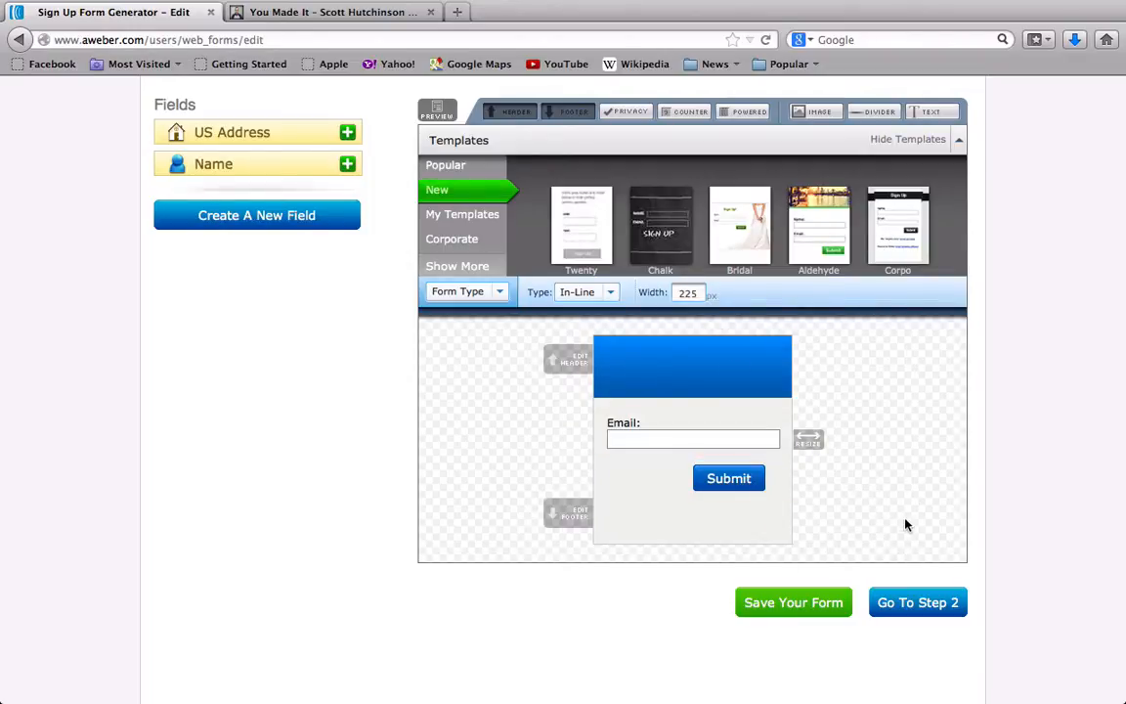
# Proceed to the form's Settings step and set the form name to mainwebformdemo
pyautogui.click(893, 604)
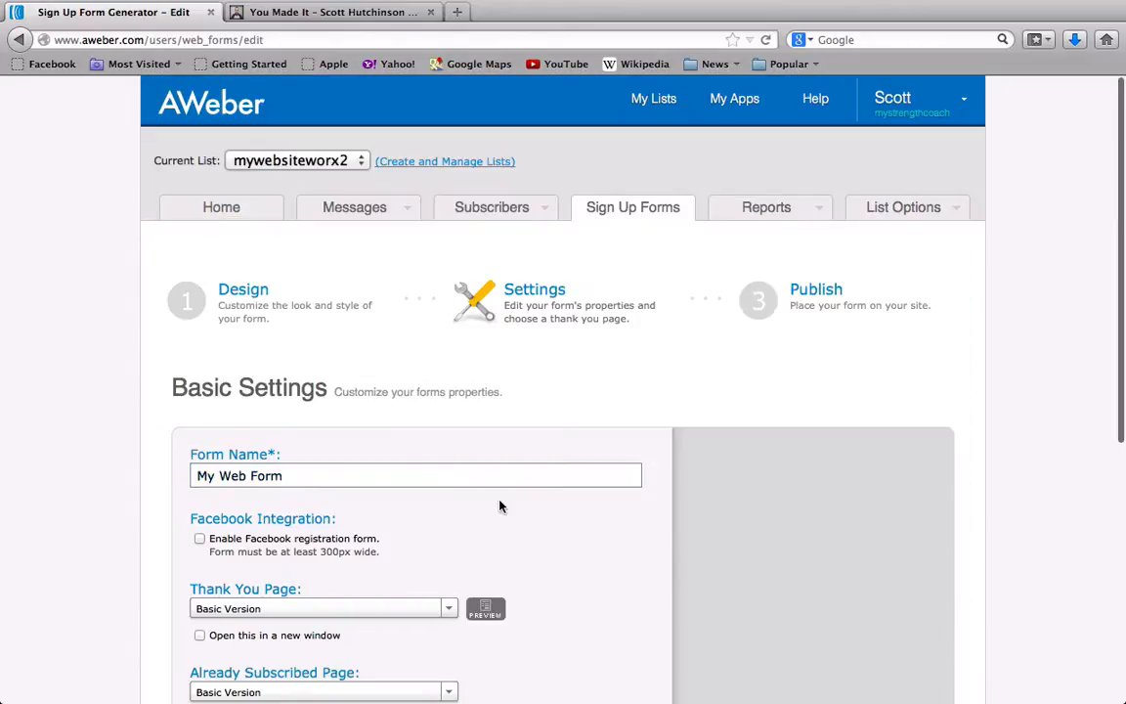
pyautogui.scroll(-1, 498, 506)
pyautogui.scroll(-1, 498, 506)
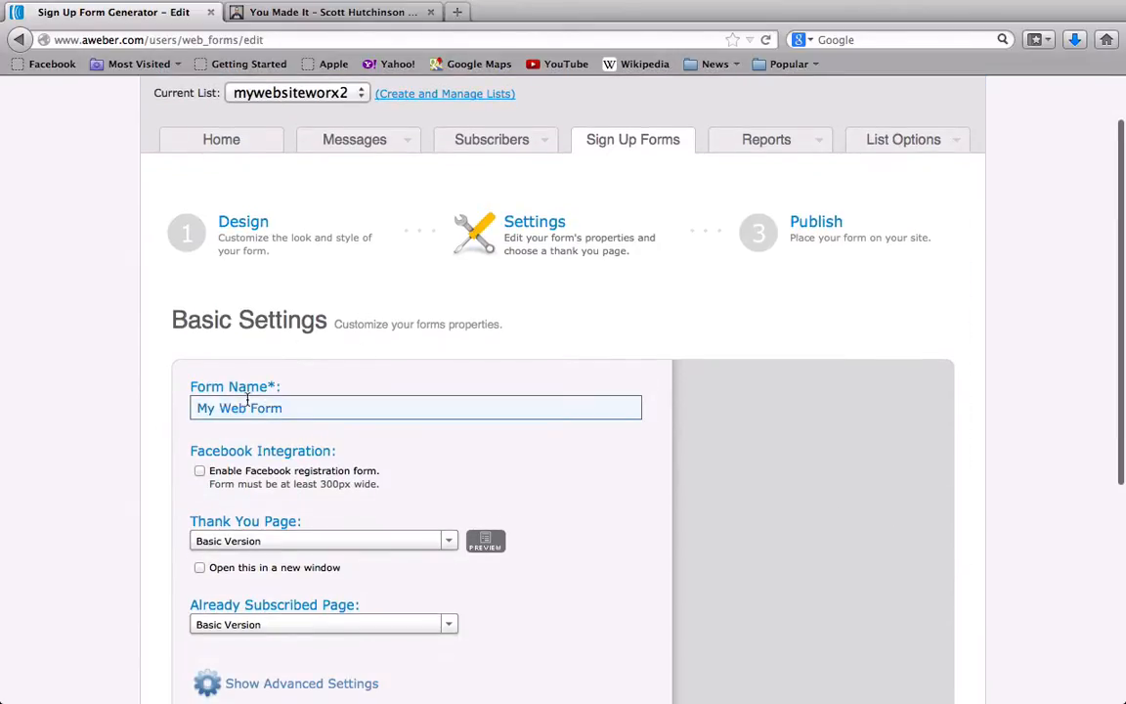
pyautogui.moveTo(313, 407); pyautogui.dragTo(172, 402)
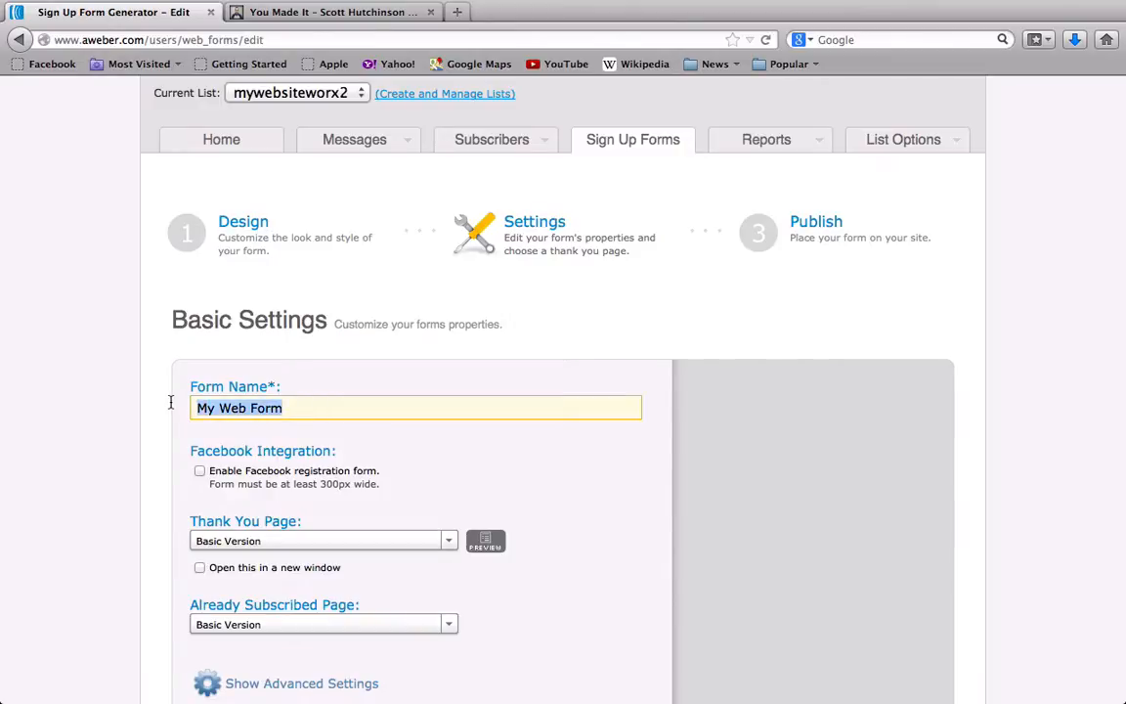
pyautogui.write('mai')
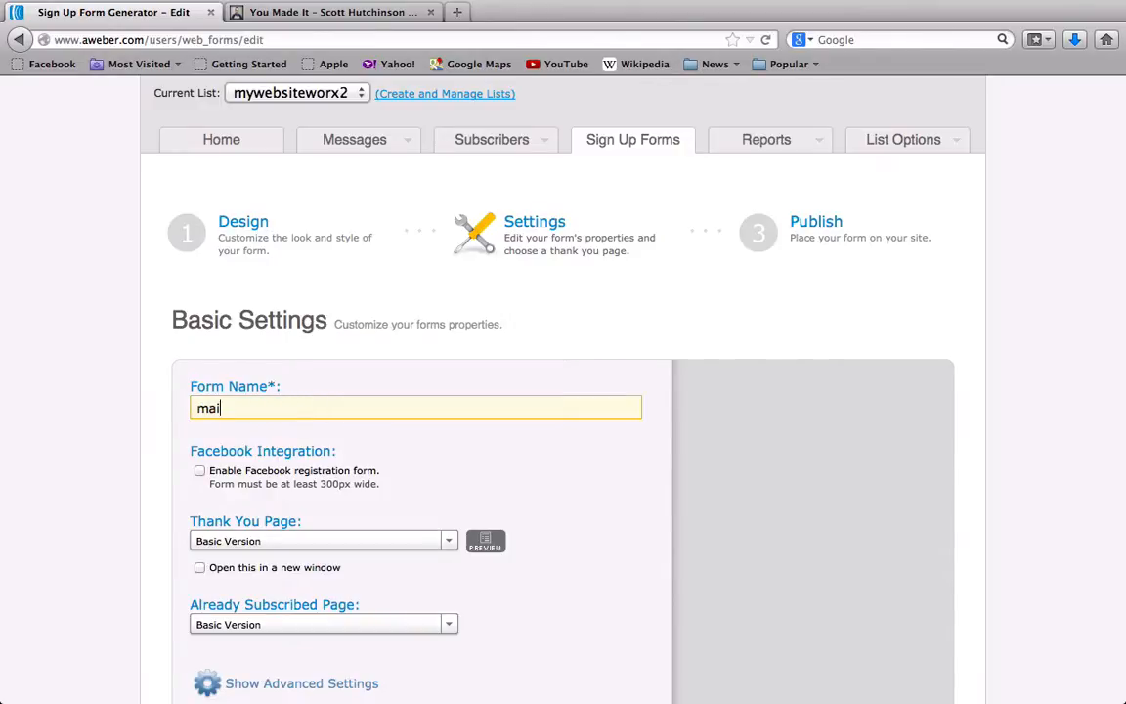
pyautogui.write('nwebformdemo')
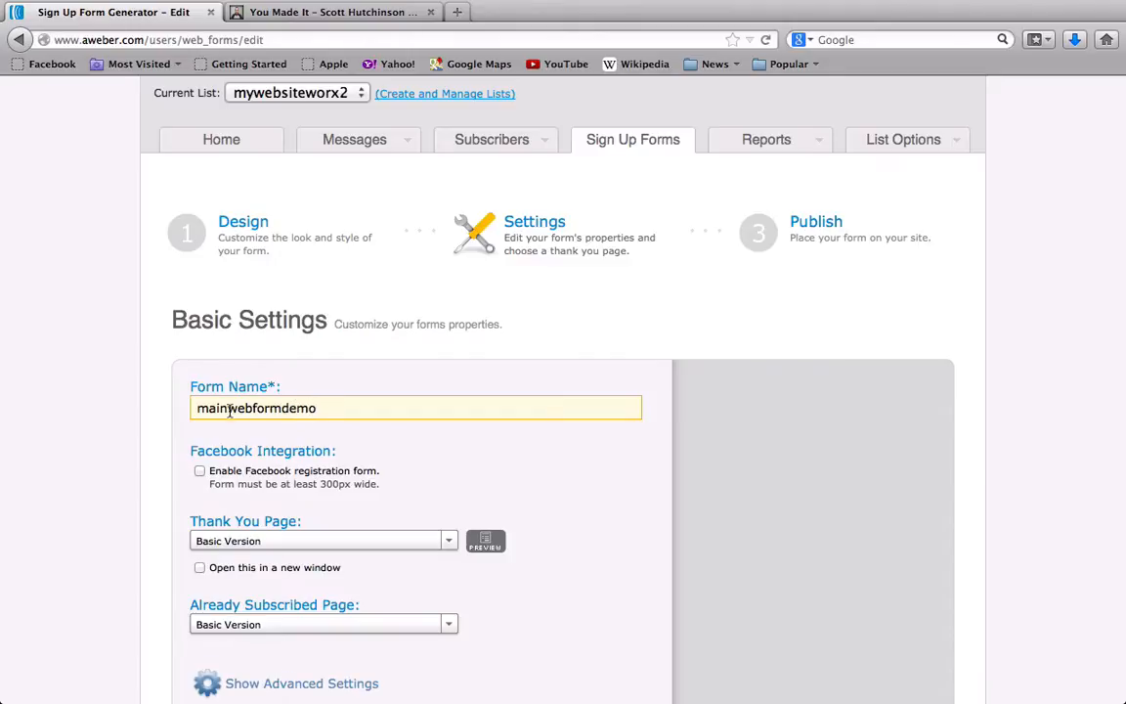
# Review the Thank You Page options and preview the Basic Version page
pyautogui.scroll(-2, 262, 408)
pyautogui.scroll(-4, 262, 415)
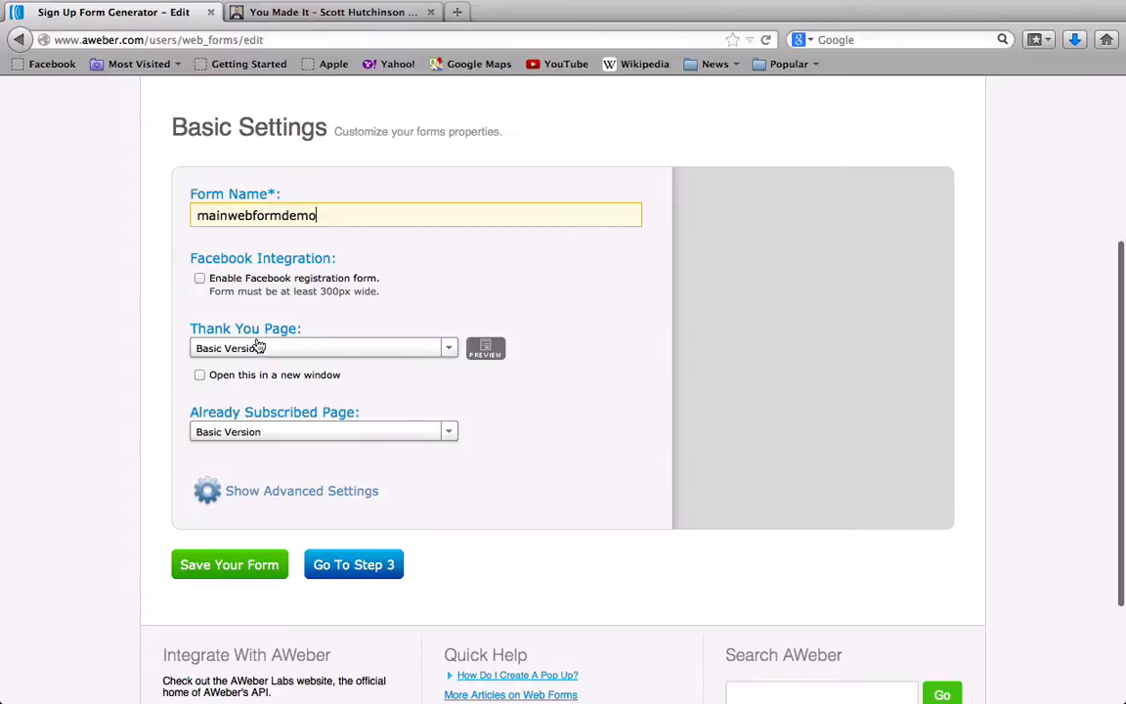
pyautogui.click(455, 349)
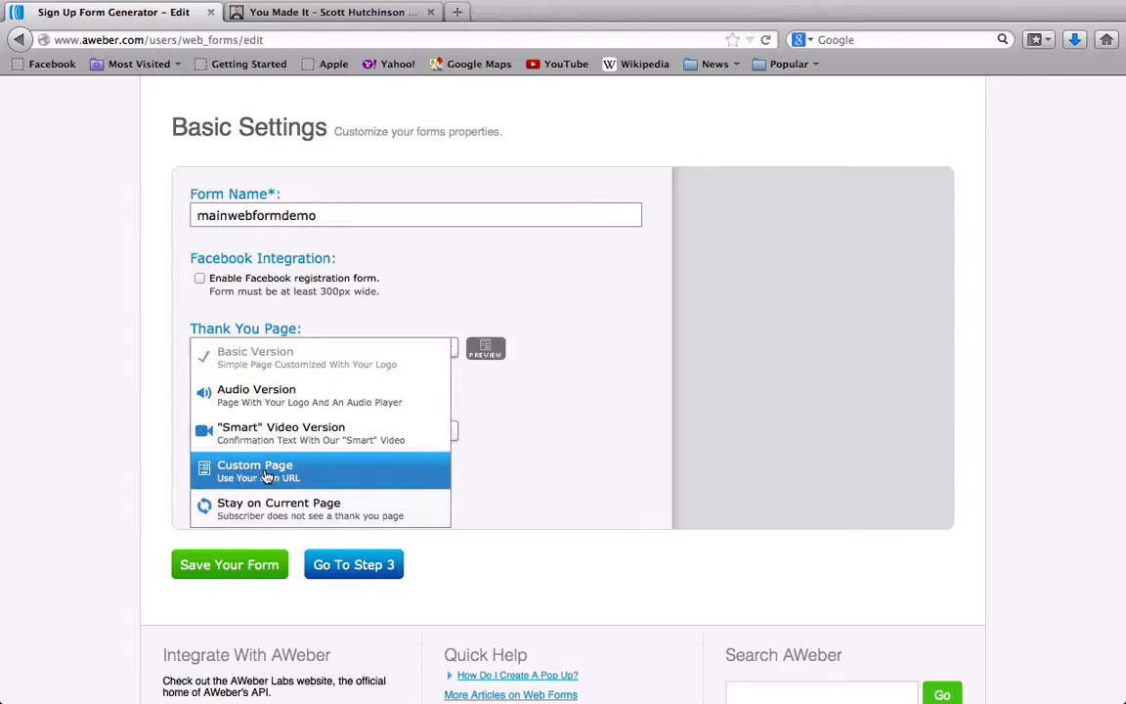
pyautogui.click(440, 309)
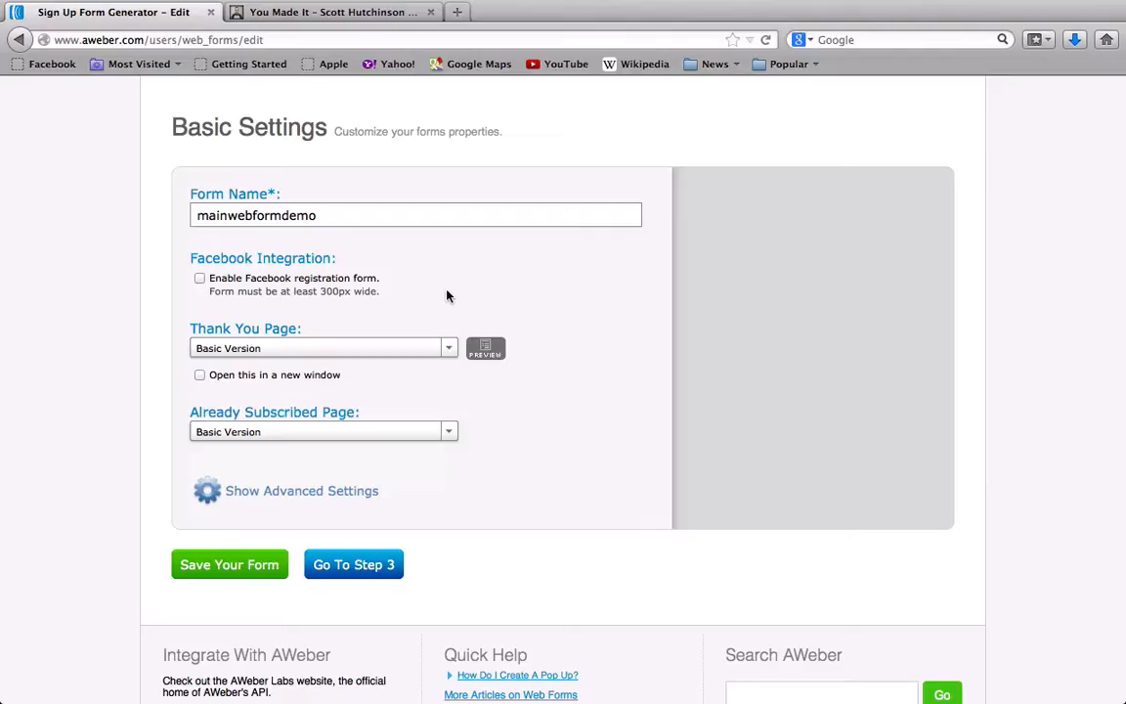
pyautogui.click(481, 351)
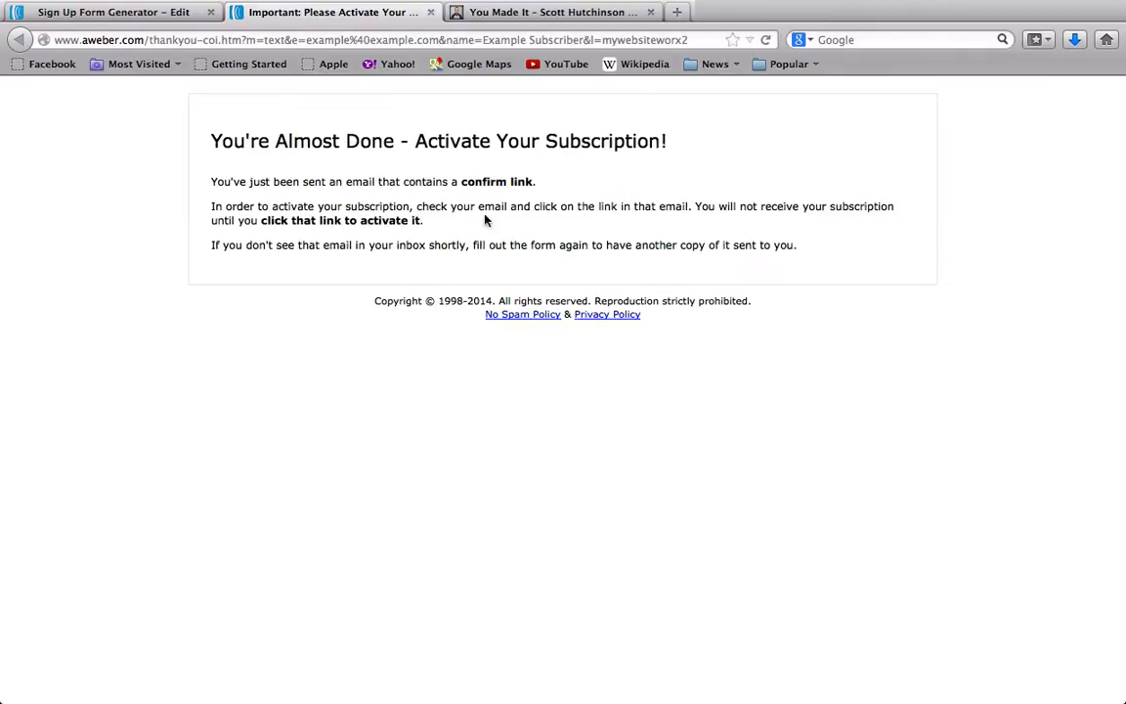
pyautogui.click(548, 15)
pyautogui.scroll(-3, 535, 131)
pyautogui.scroll(3, 538, 135)
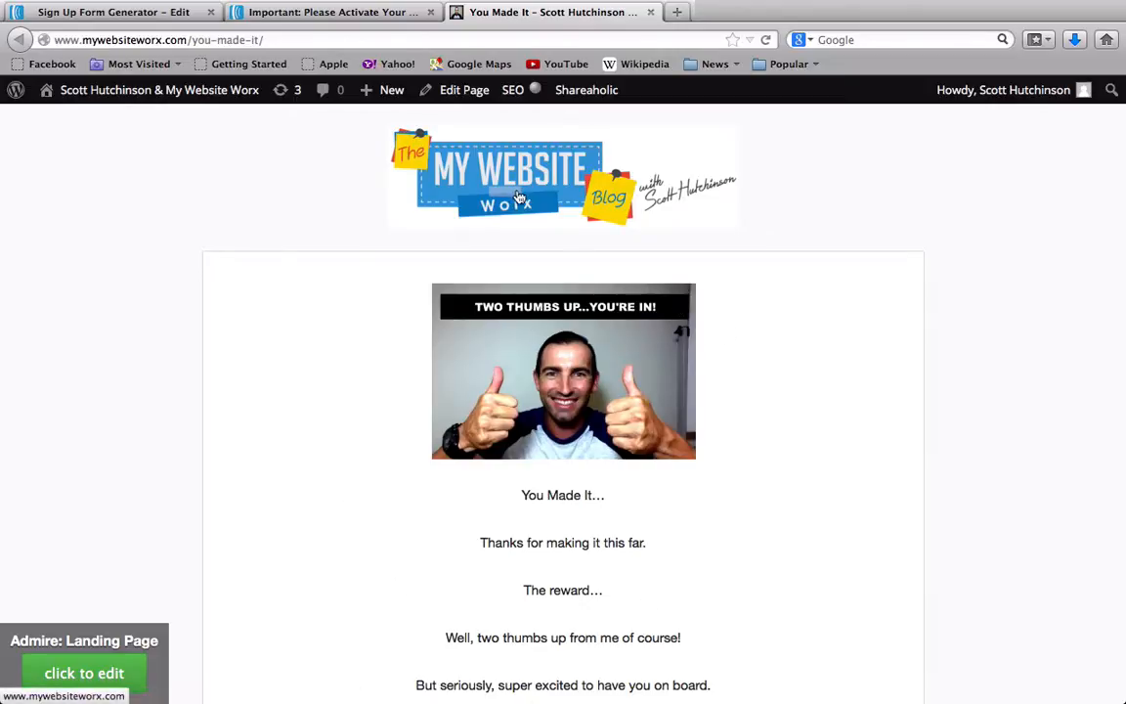
pyautogui.click(305, 38)
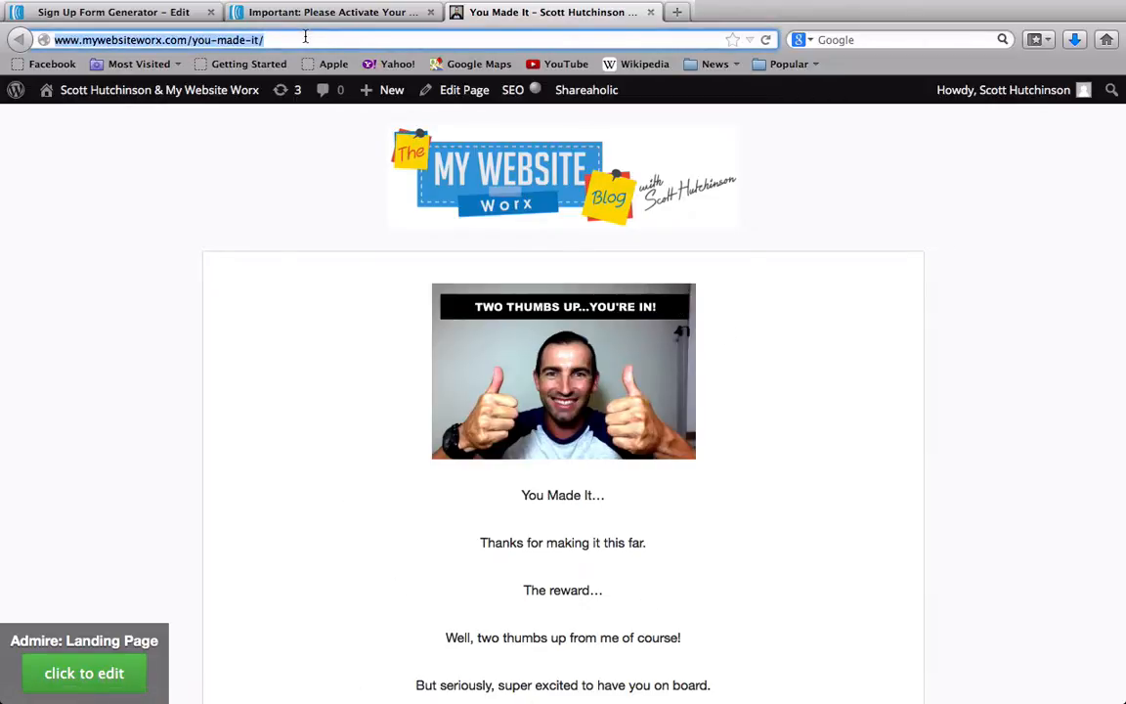
pyautogui.click(295, 39)
pyautogui.press('BackSpace')
pyautogui.press('BackSpace')
pyautogui.press('BackSpace')
pyautogui.press('BackSpace')
pyautogui.press('BackSpace')
pyautogui.press('BackSpace')
pyautogui.press('BackSpace')
pyautogui.press('BackSpace')
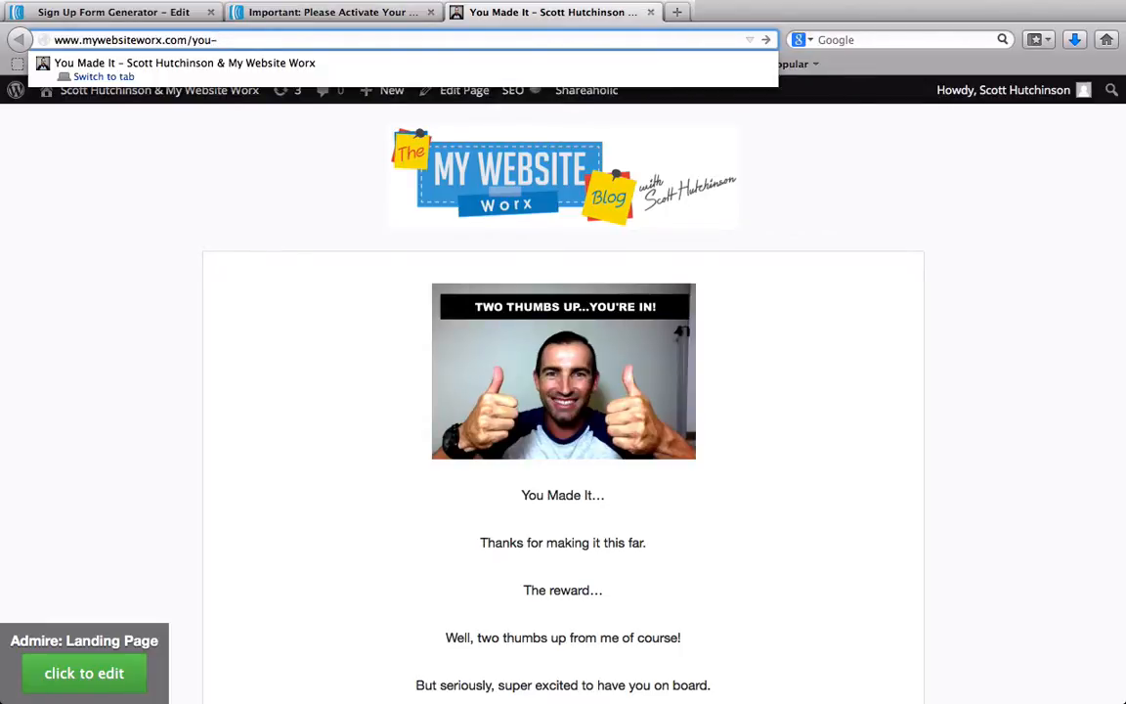
pyautogui.press('BackSpace')
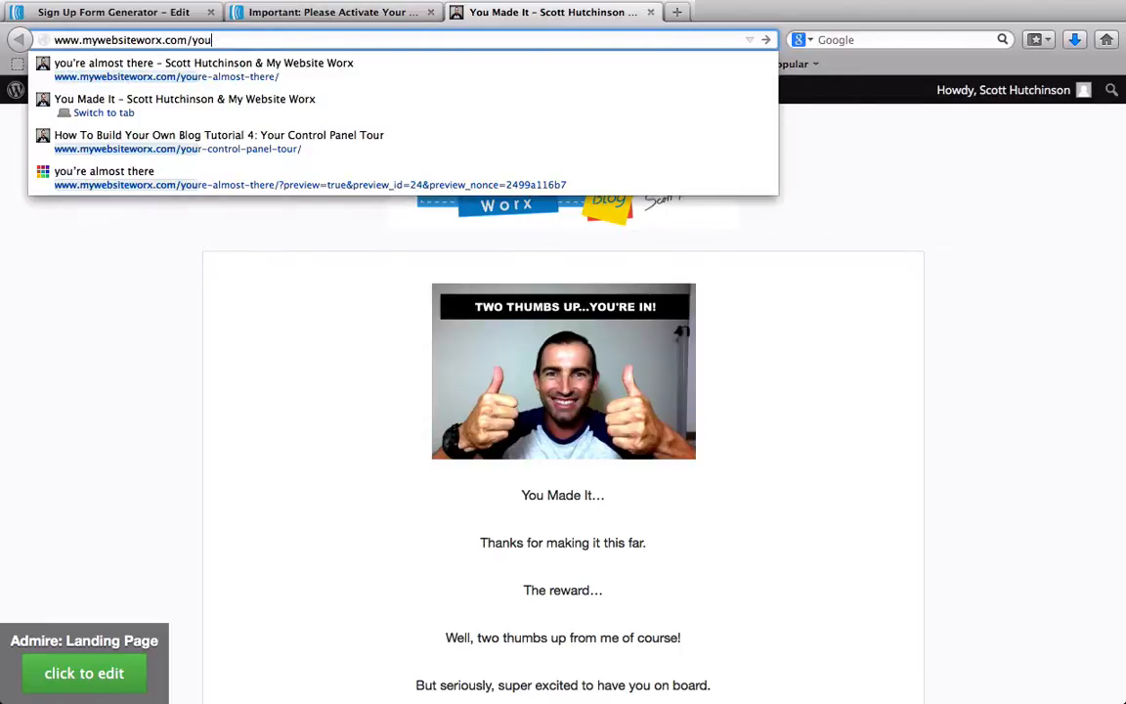
pyautogui.click(259, 83)
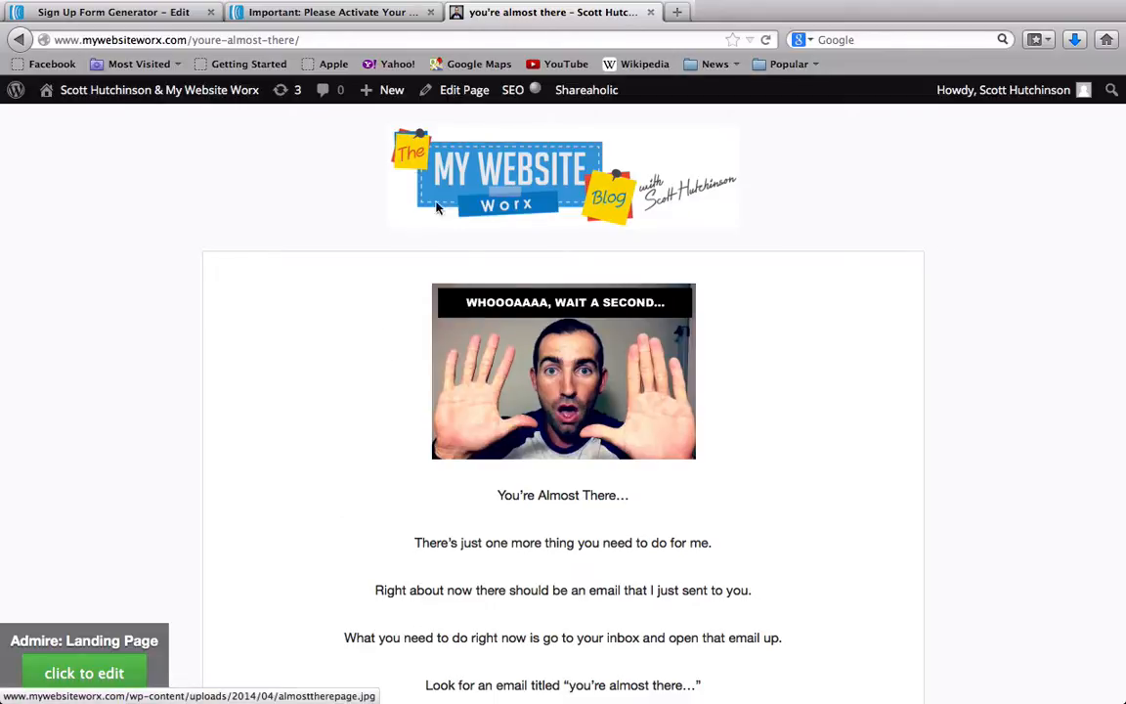
# Compare AWeber's default subscription activation page with the blog's custom you're almost there page
pyautogui.click(174, 14)
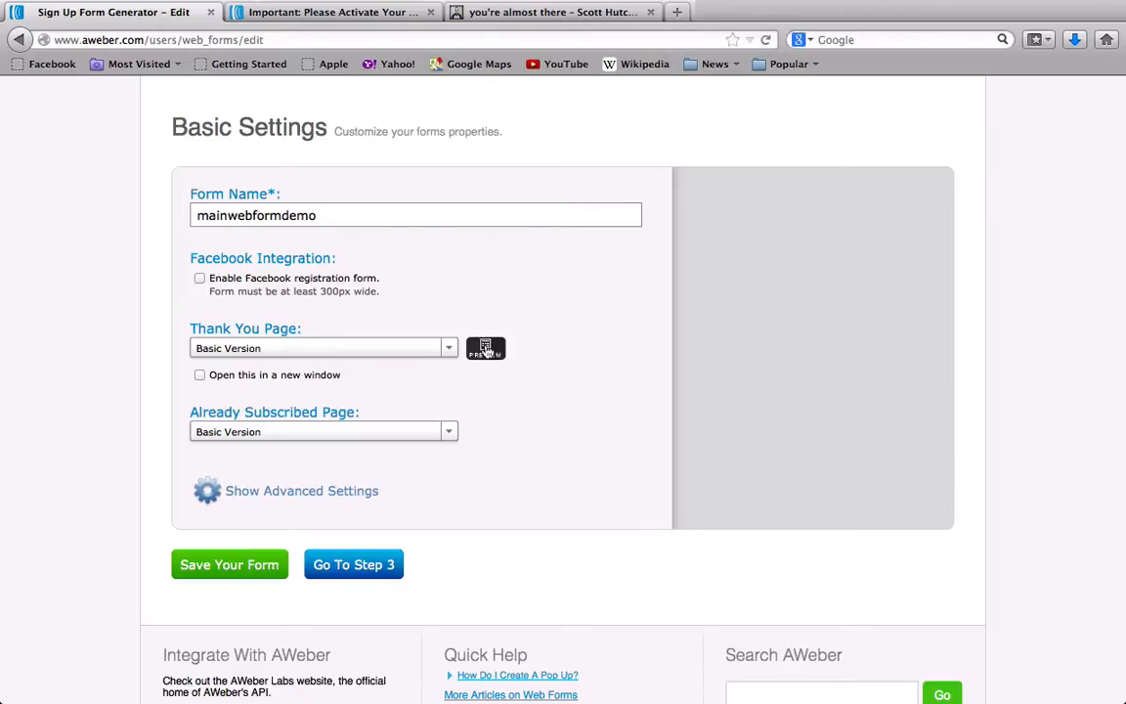
pyautogui.click(528, 12)
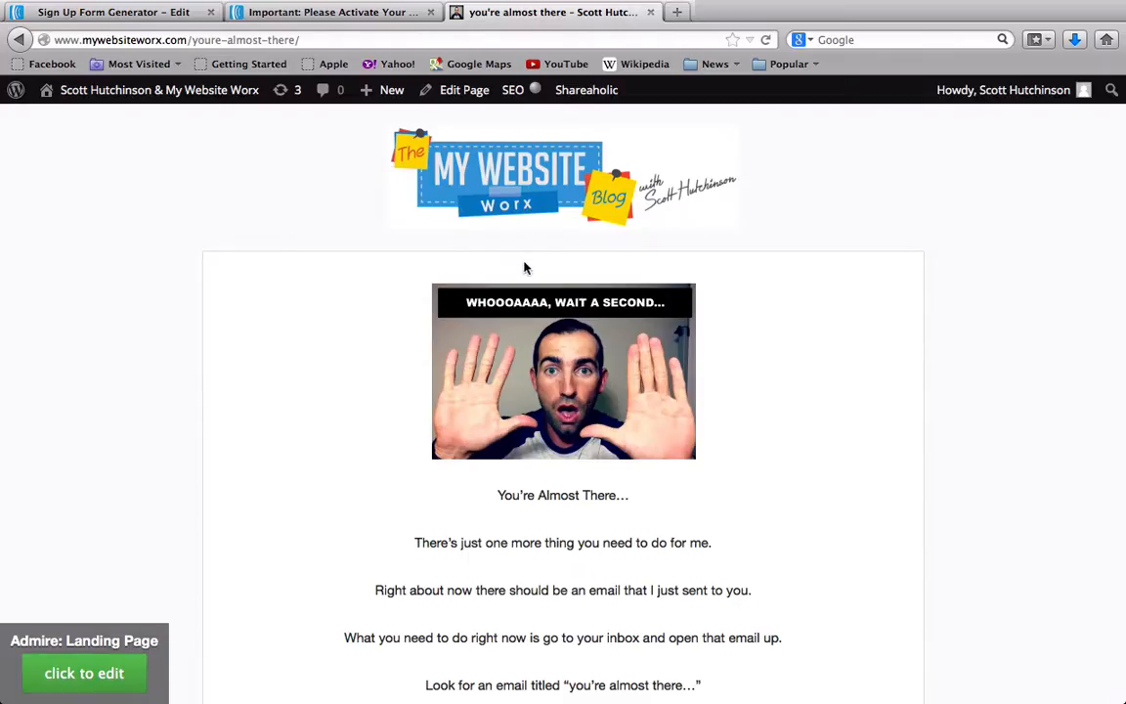
pyautogui.click(333, 13)
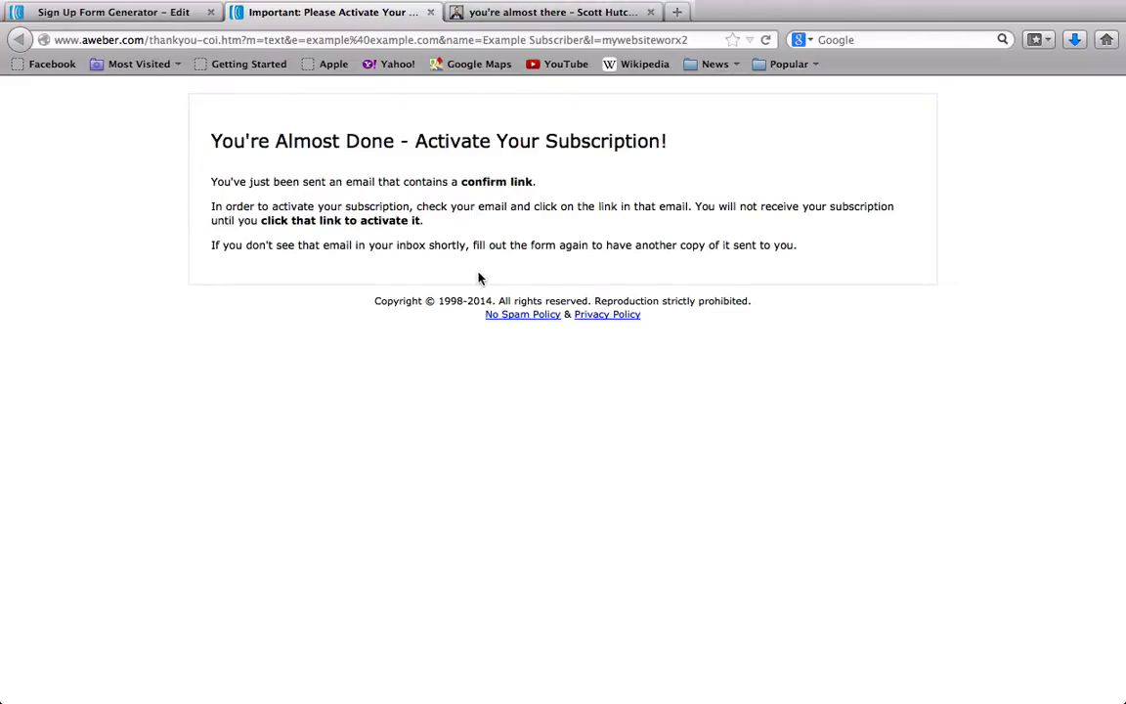
pyautogui.click(540, 13)
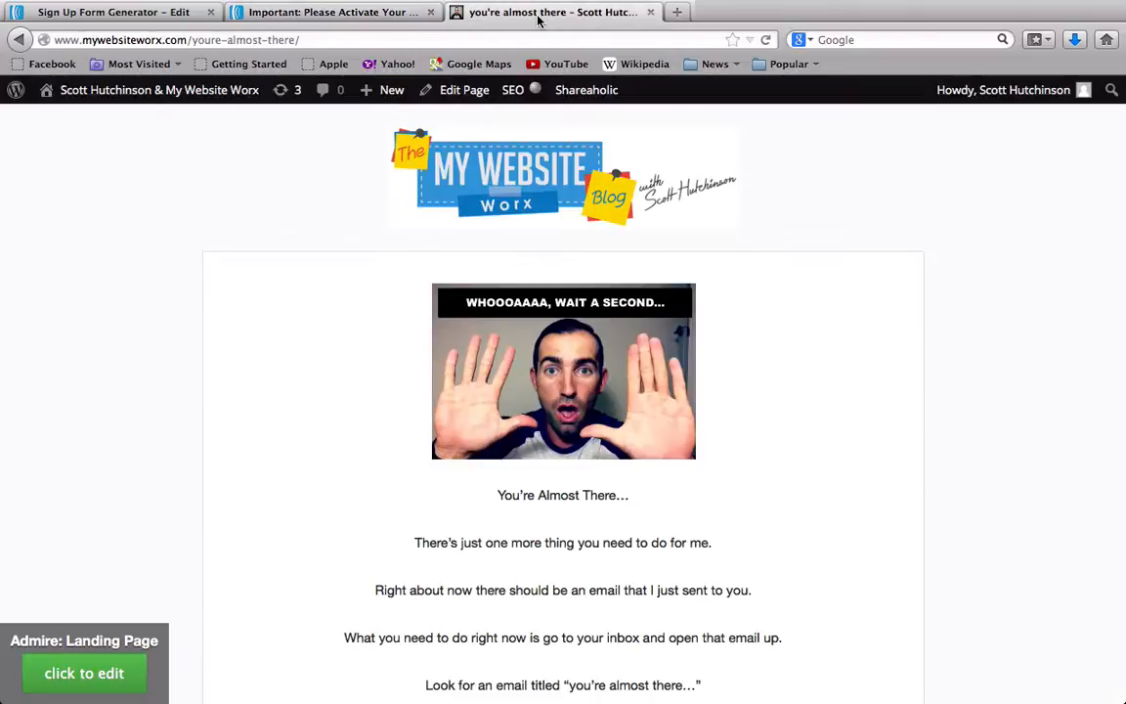
# Copy the full web address of the blog's you're almost there page
pyautogui.doubleClick(320, 40)
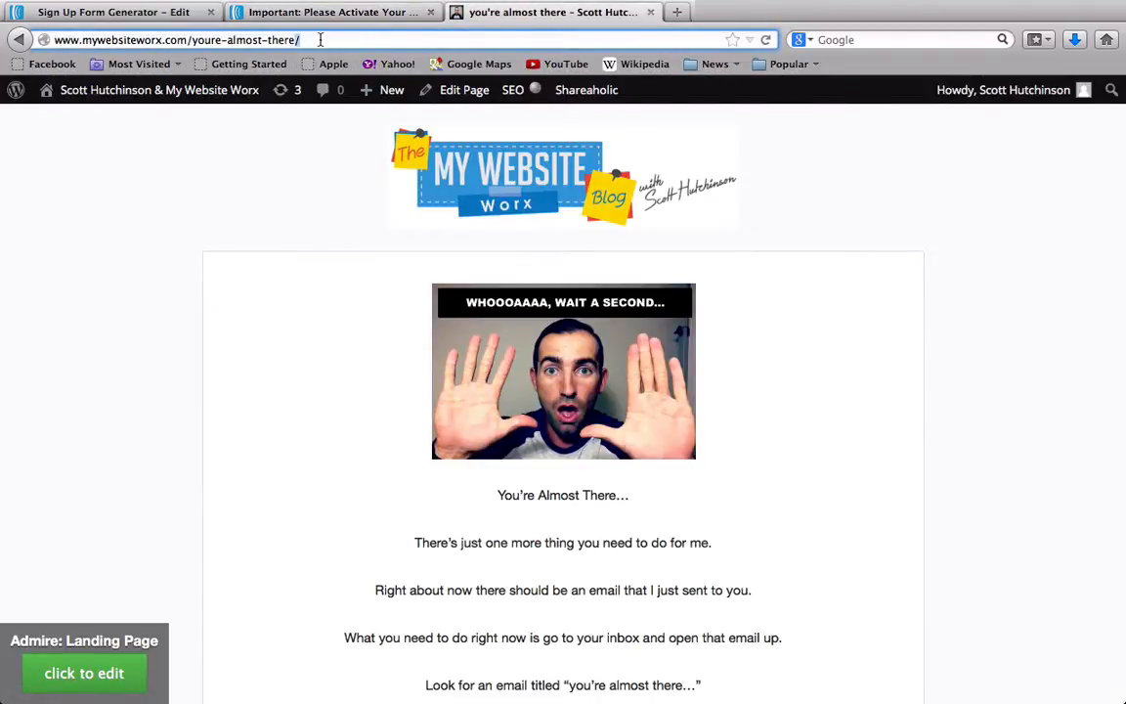
pyautogui.tripleClick(320, 39)
pyautogui.press('super+c')
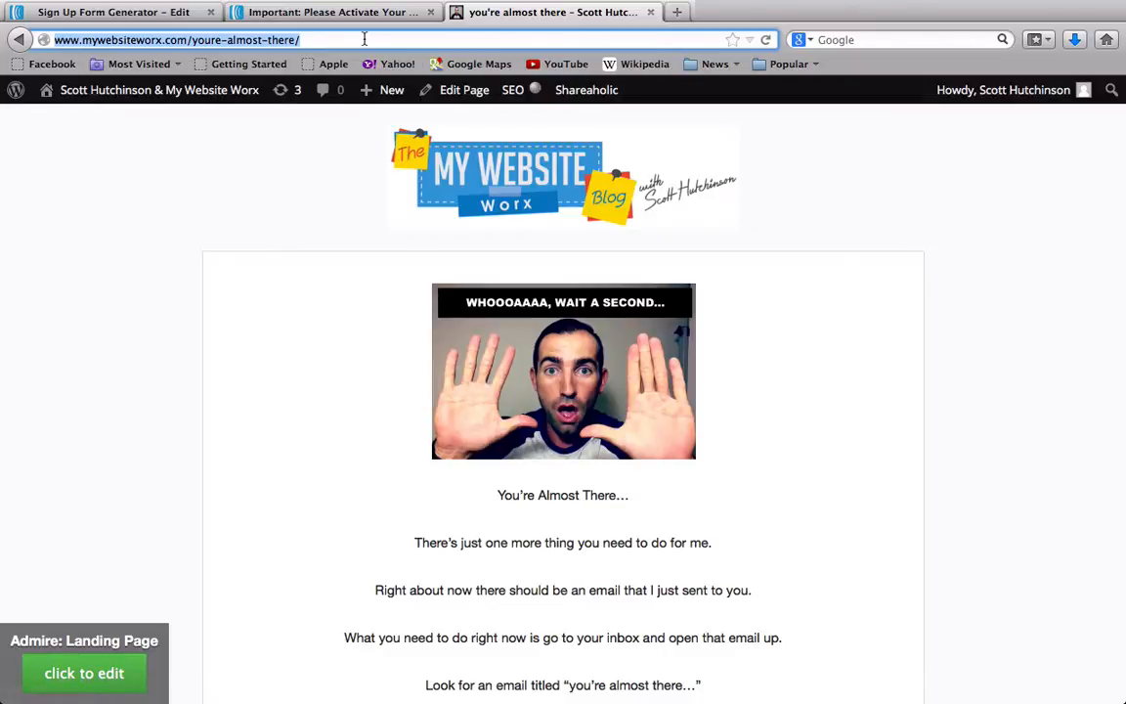
pyautogui.click(164, 16)
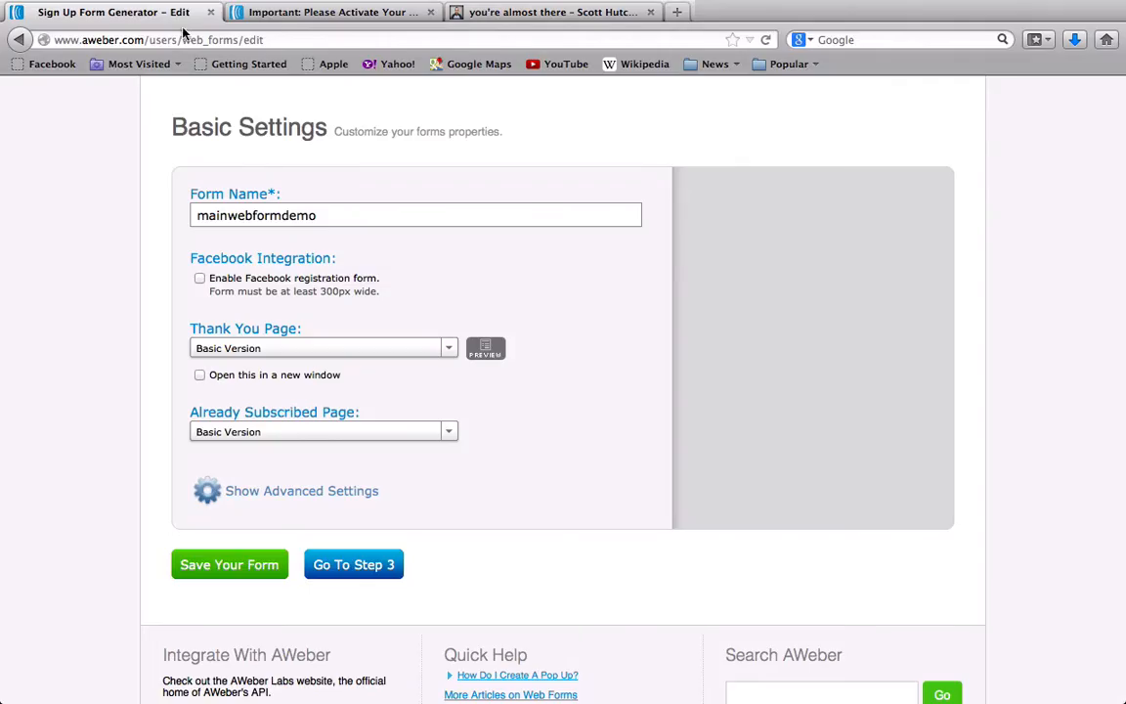
pyautogui.click(451, 350)
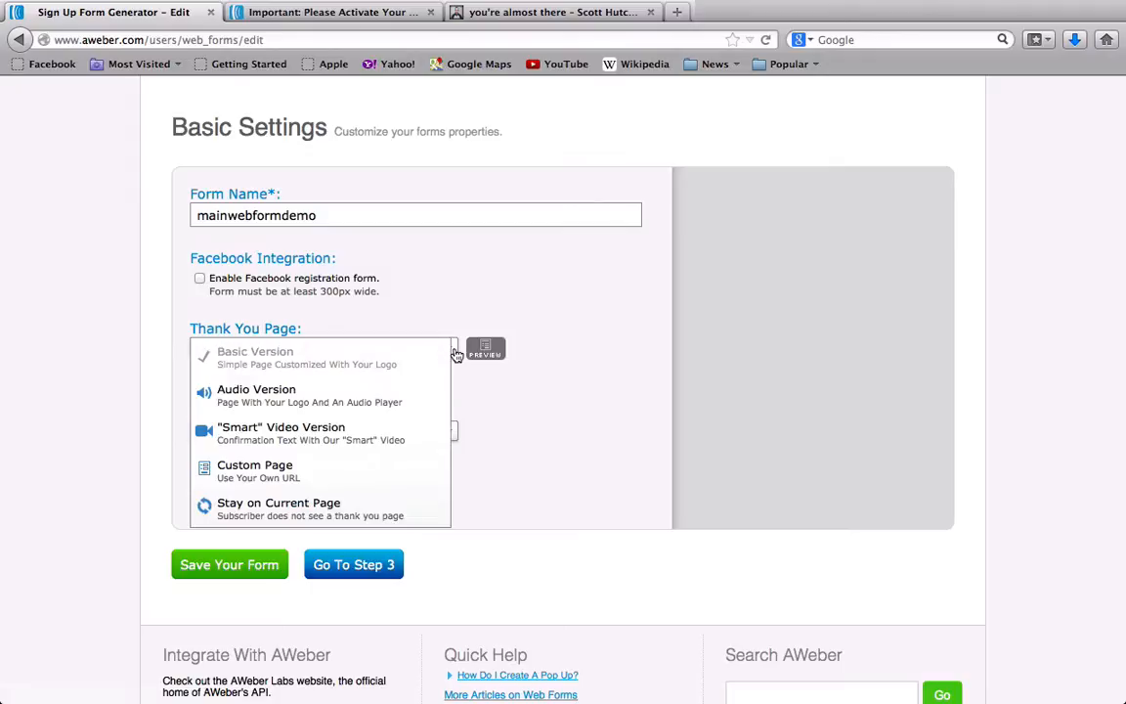
pyautogui.click(273, 474)
pyautogui.click(308, 382)
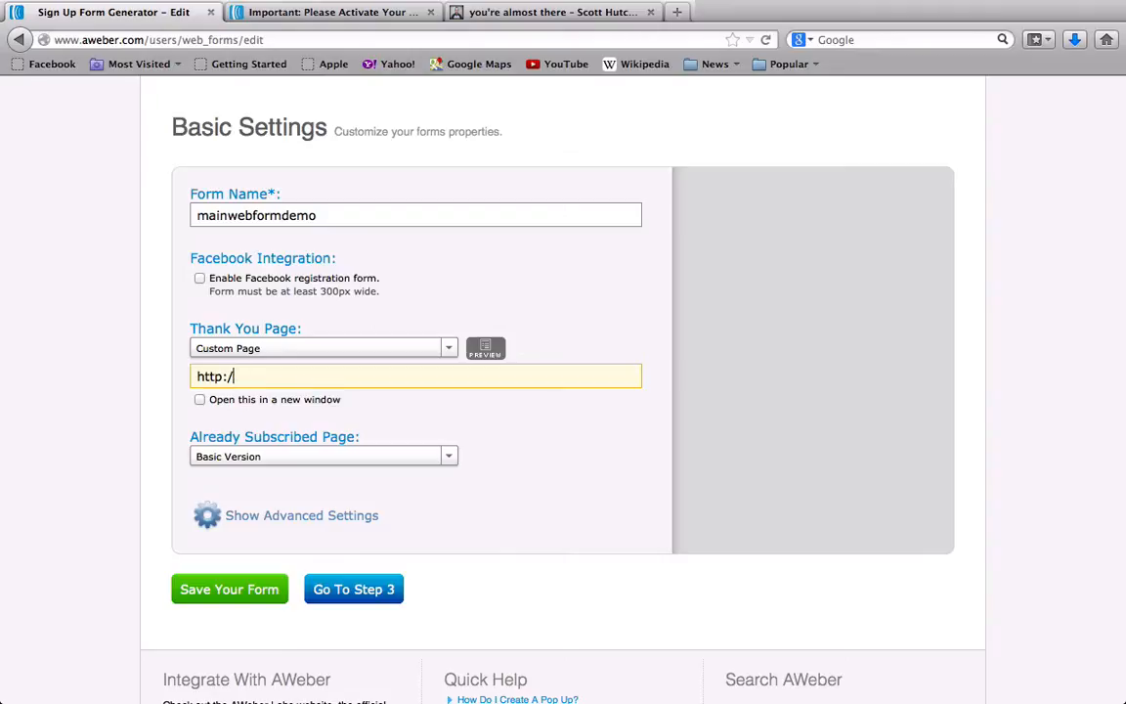
pyautogui.press('BackSpace')
pyautogui.press('BackSpace')
pyautogui.press('BackSpace')
pyautogui.press('BackSpace')
pyautogui.press('BackSpace')
pyautogui.press('BackSpace')
pyautogui.press('super+v')
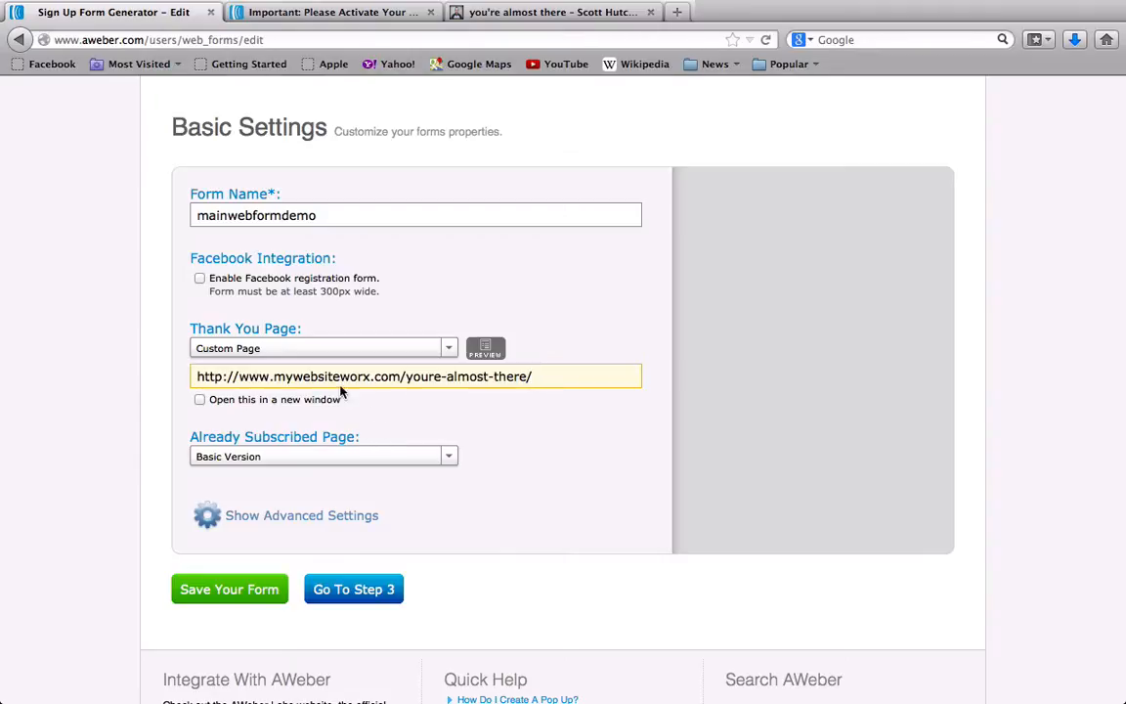
# Recheck the blog's you're almost there page and review the Already Subscribed Page options, keeping Basic Version
pyautogui.click(527, 12)
pyautogui.click(171, 12)
pyautogui.scroll(-1, 301, 391)
pyautogui.scroll(-1, 302, 418)
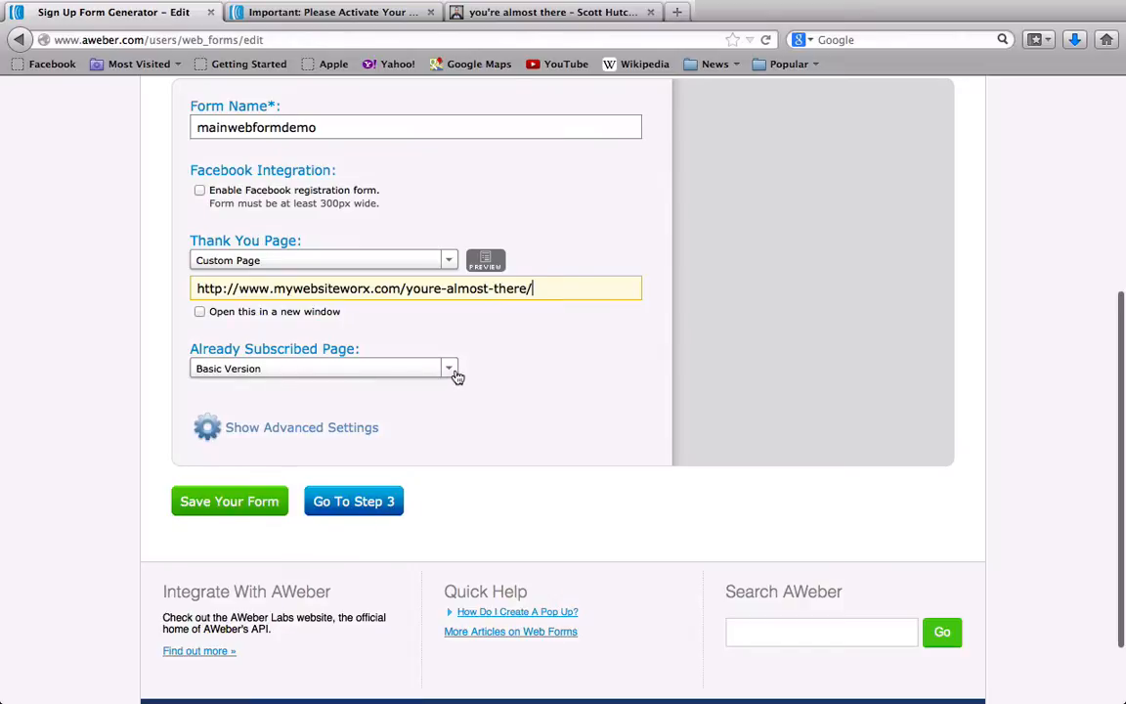
pyautogui.click(453, 375)
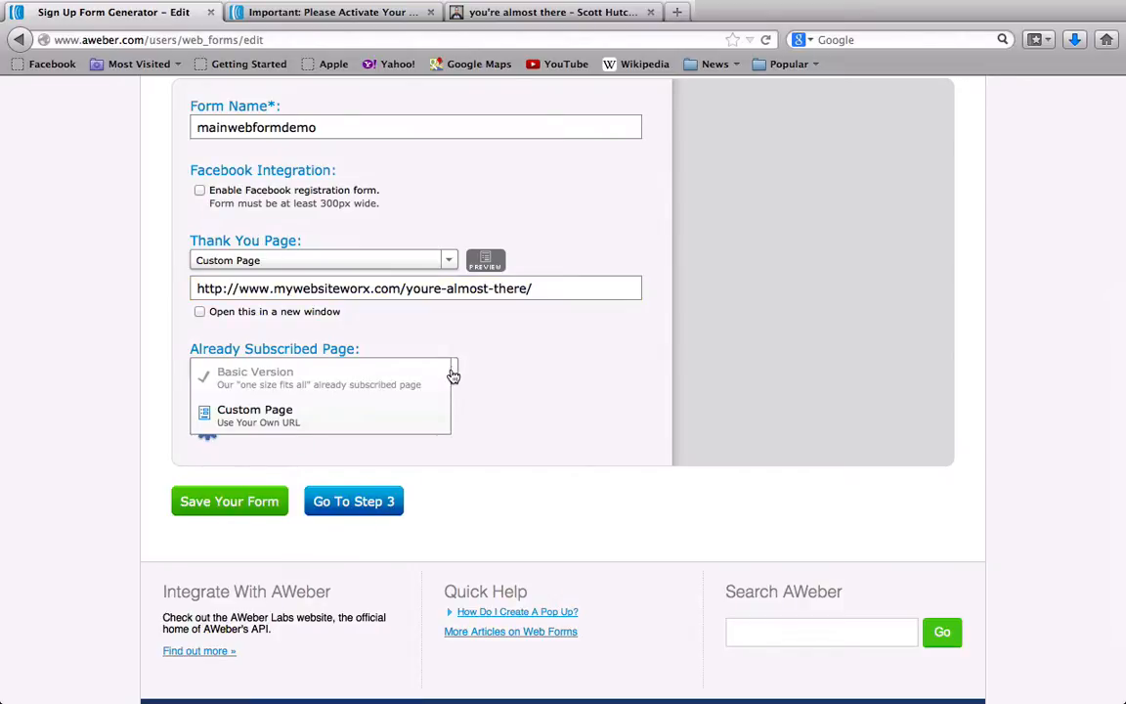
pyautogui.click(483, 370)
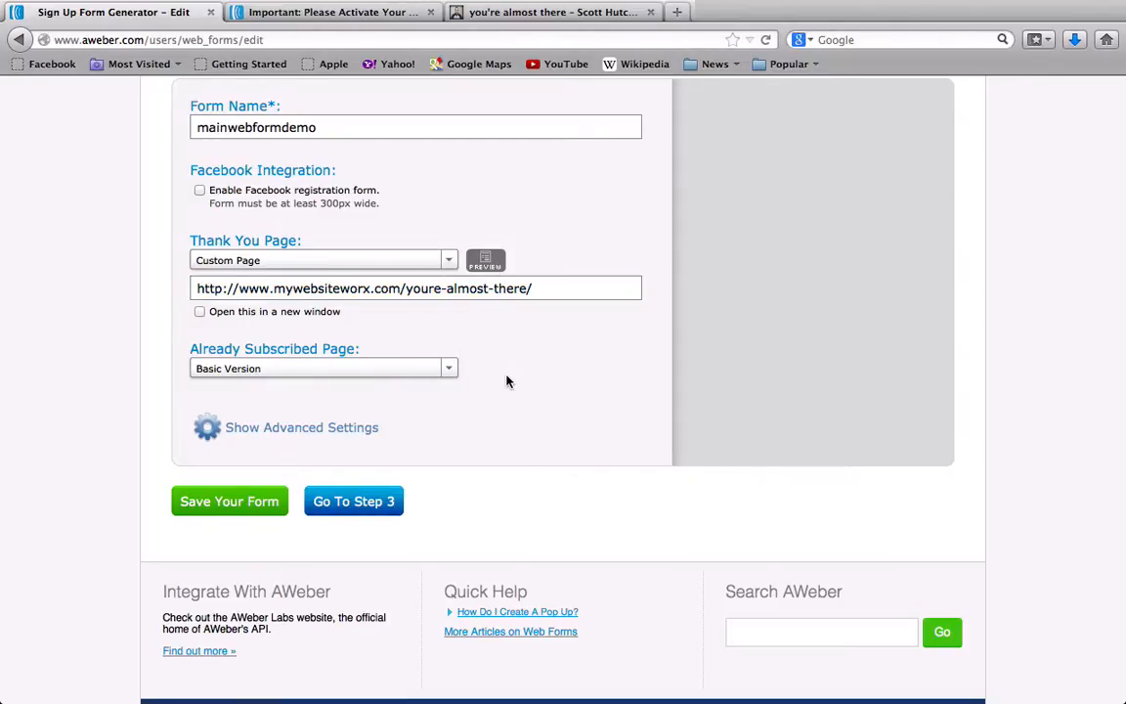
# Proceed to the form's Publish step and save the form
pyautogui.click(358, 502)
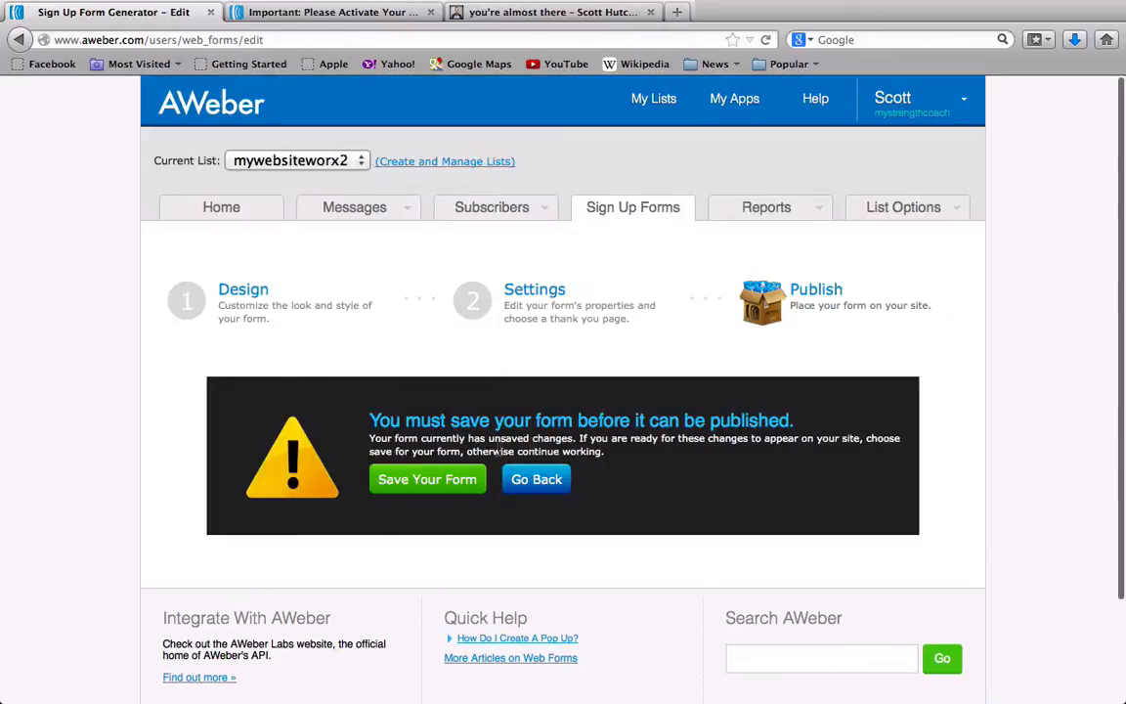
pyautogui.click(398, 488)
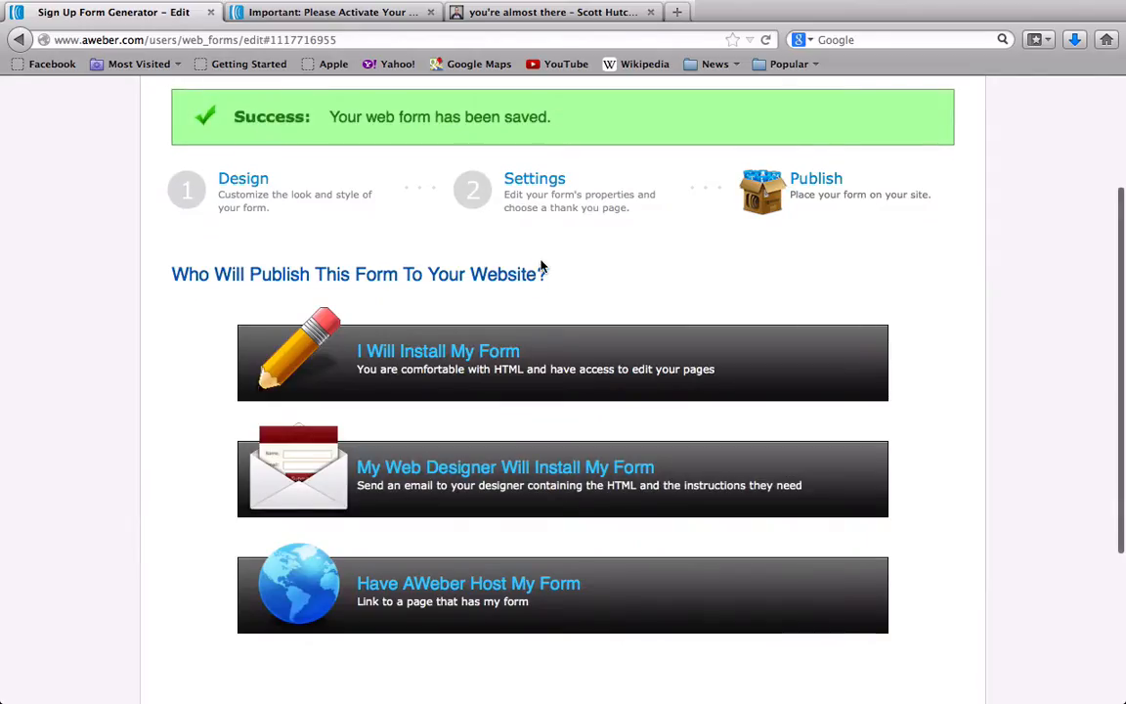
# Choose to install the form yourself and display its code as the Raw HTML Version
pyautogui.scroll(1, 543, 267)
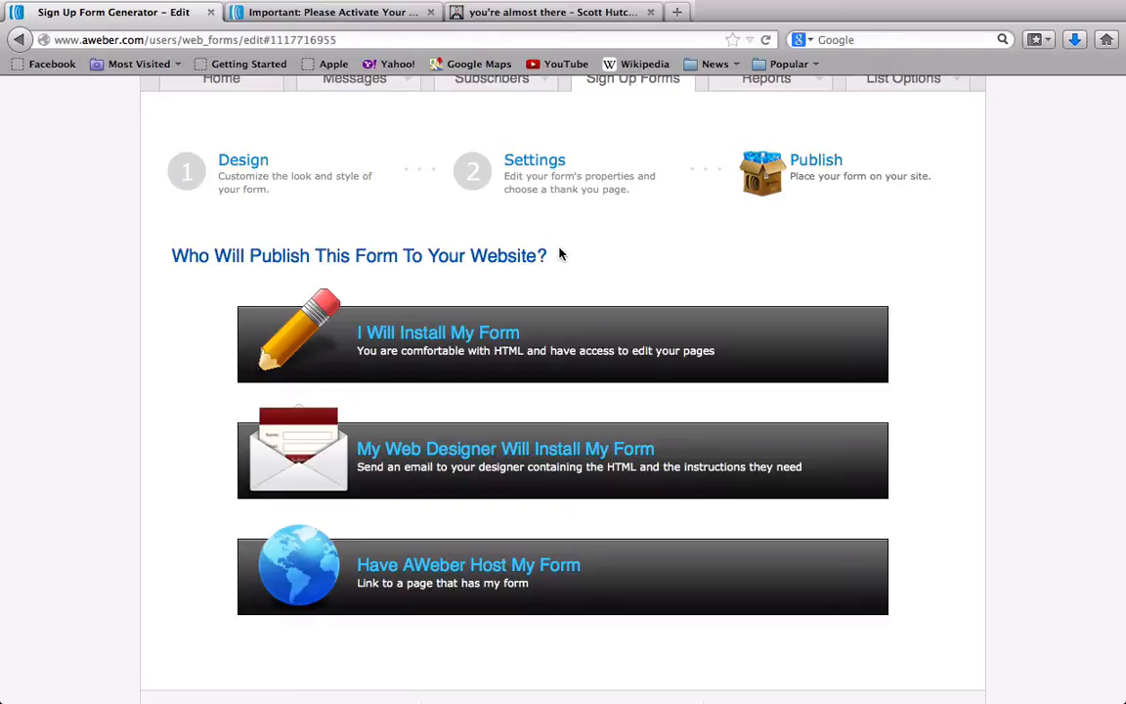
pyautogui.click(444, 352)
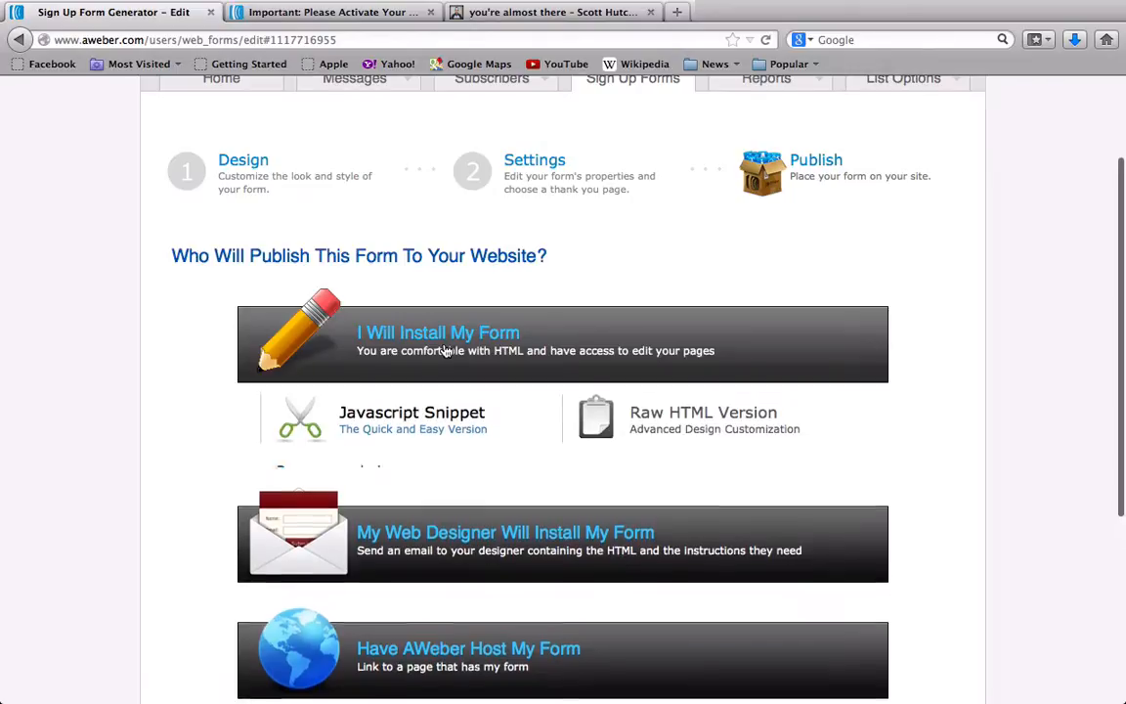
pyautogui.scroll(-1, 450, 345)
pyautogui.scroll(-3, 450, 345)
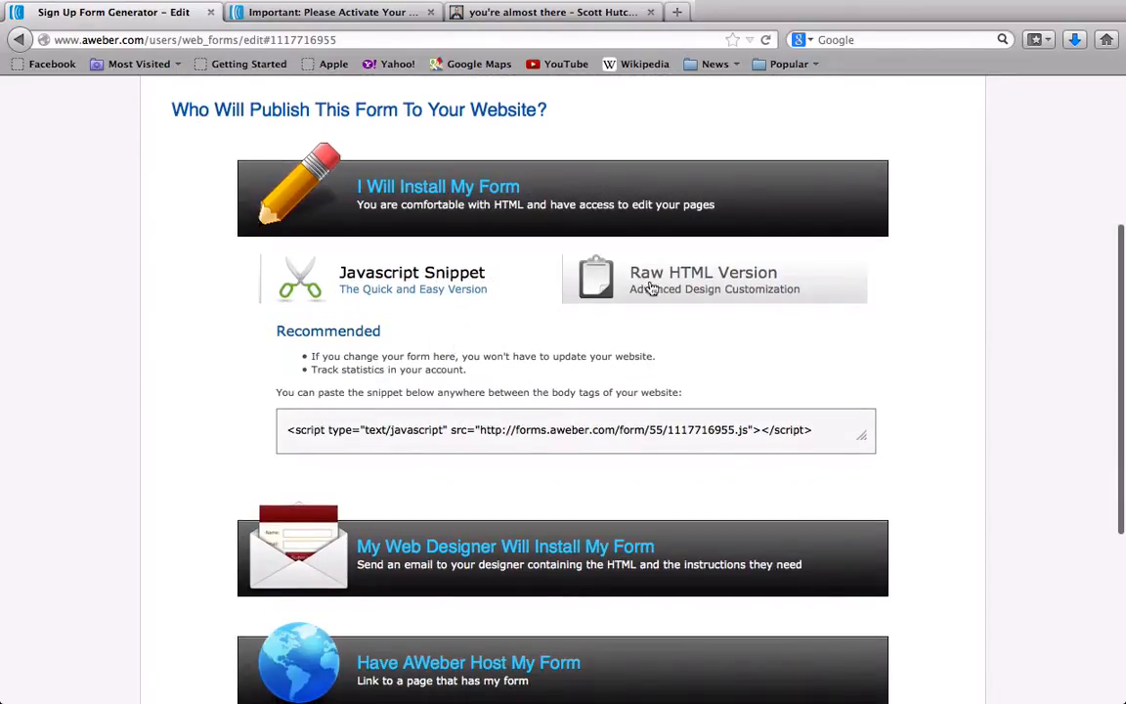
pyautogui.click(717, 280)
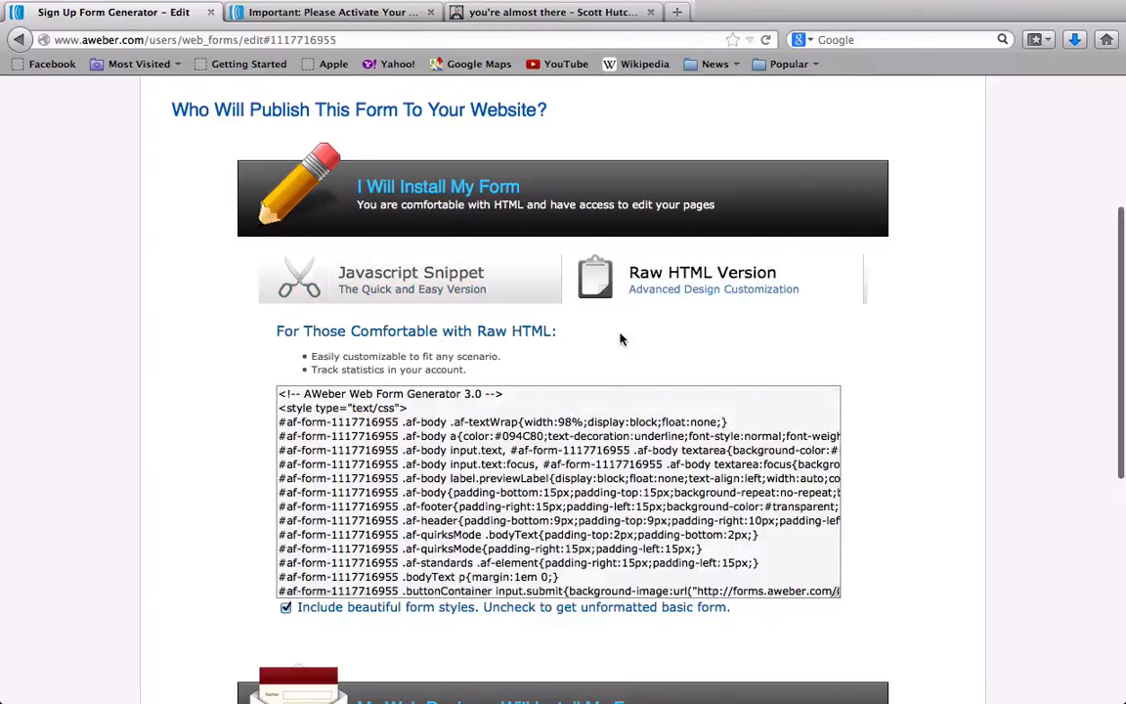
# Select the form's entire raw HTML code, with the form styles included
pyautogui.click(562, 398)
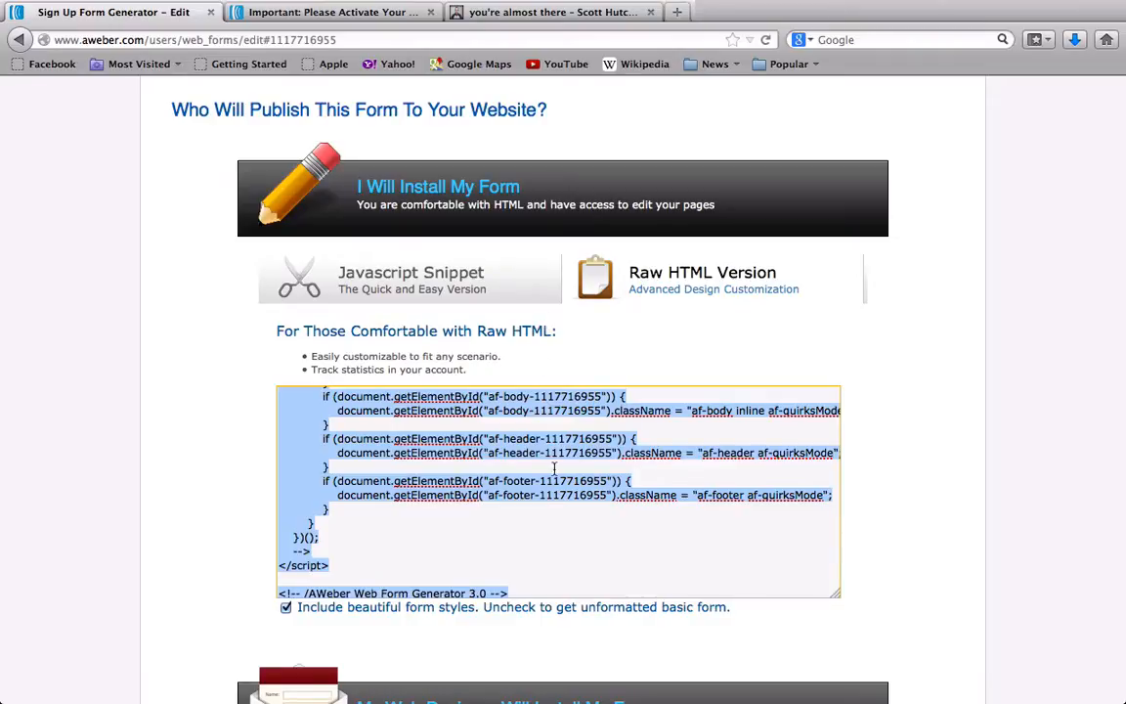
pyautogui.scroll(4, 568, 445)
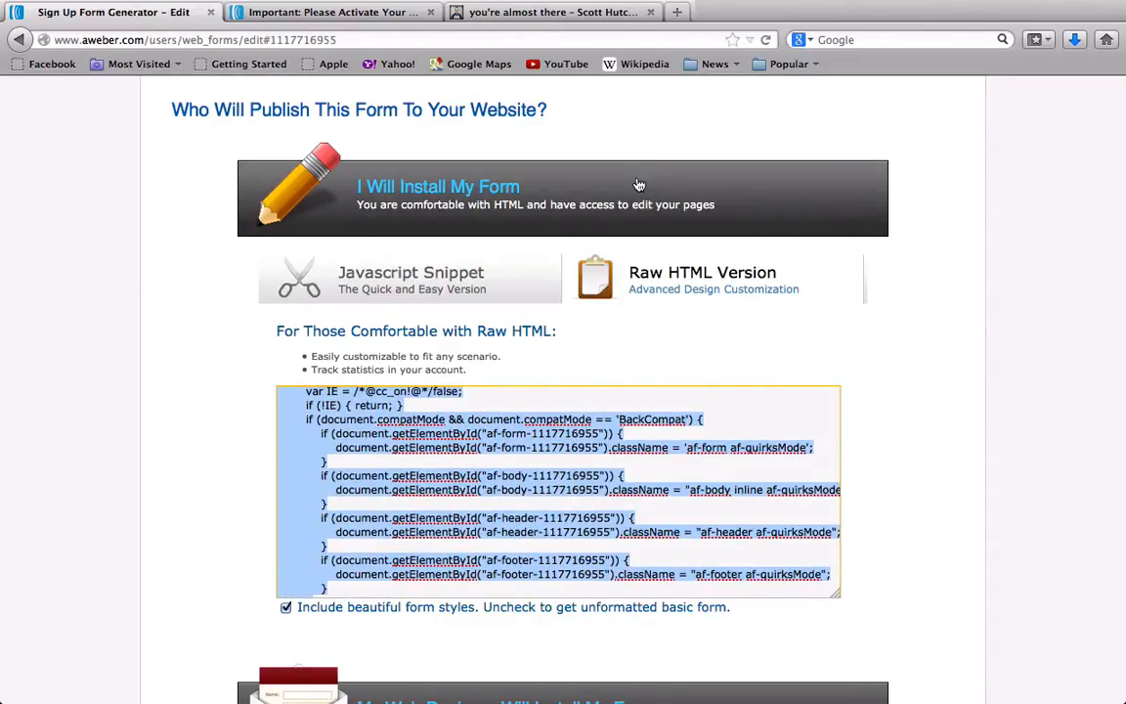
pyautogui.scroll(1, 638, 184)
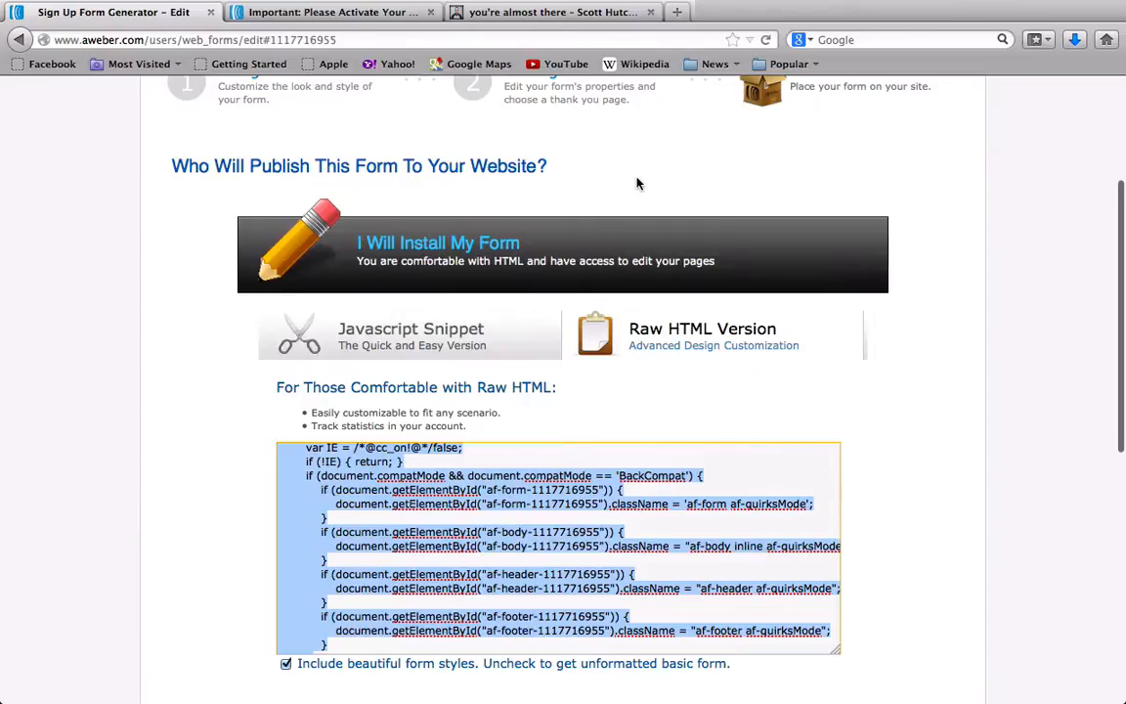